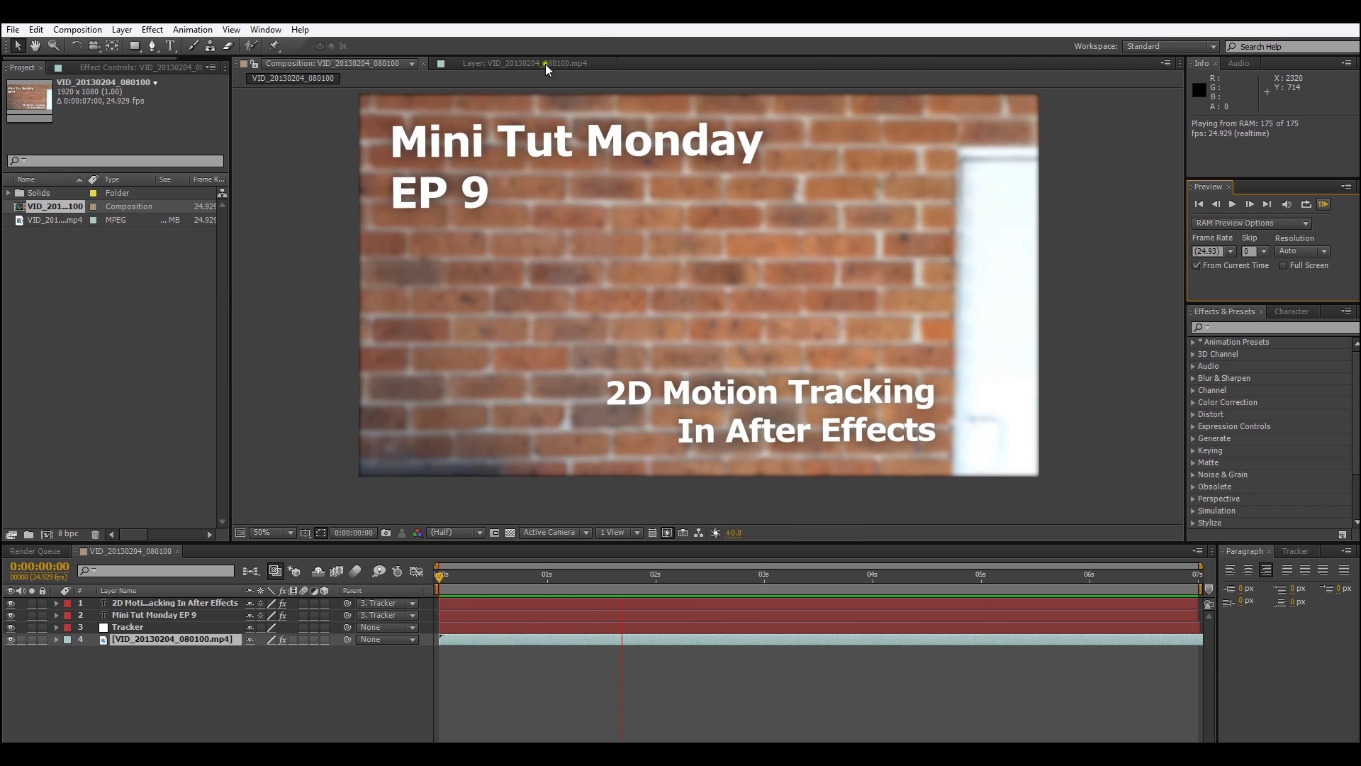
- Stop the preview playback and start a new empty project
key(space)
click(11, 31)
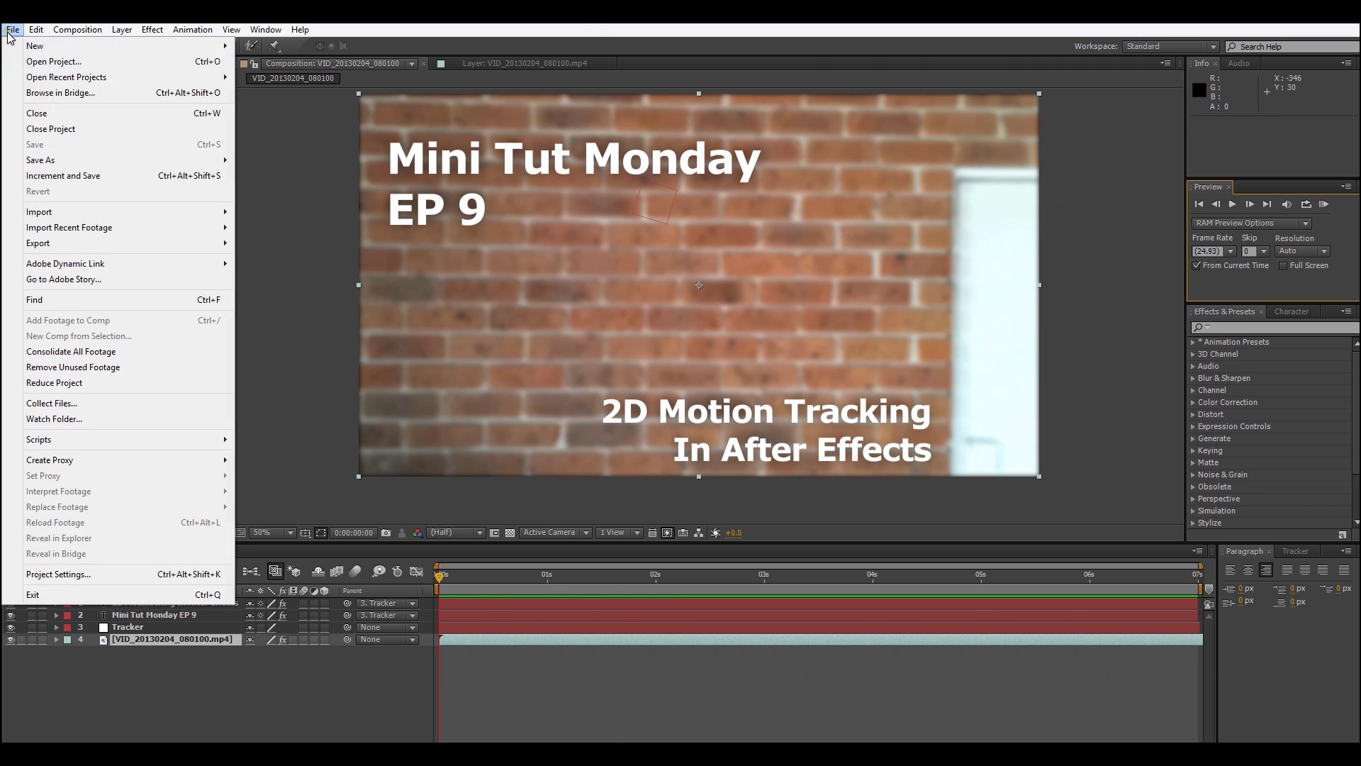
mouse_move(110, 47)
click(276, 46)
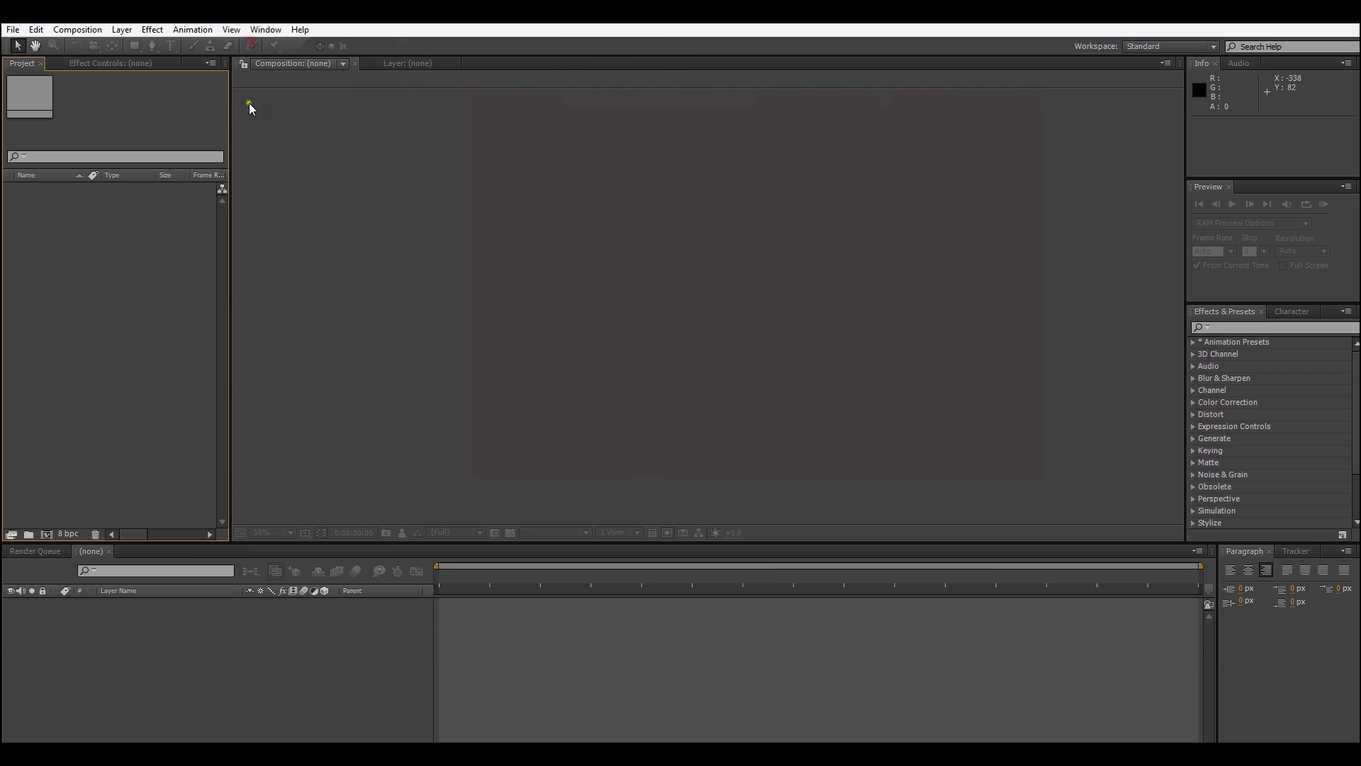
- Import VID_20130204_080100.mp4 from the Raw Footage folder and create a composition from that footage
double_click(120, 248)
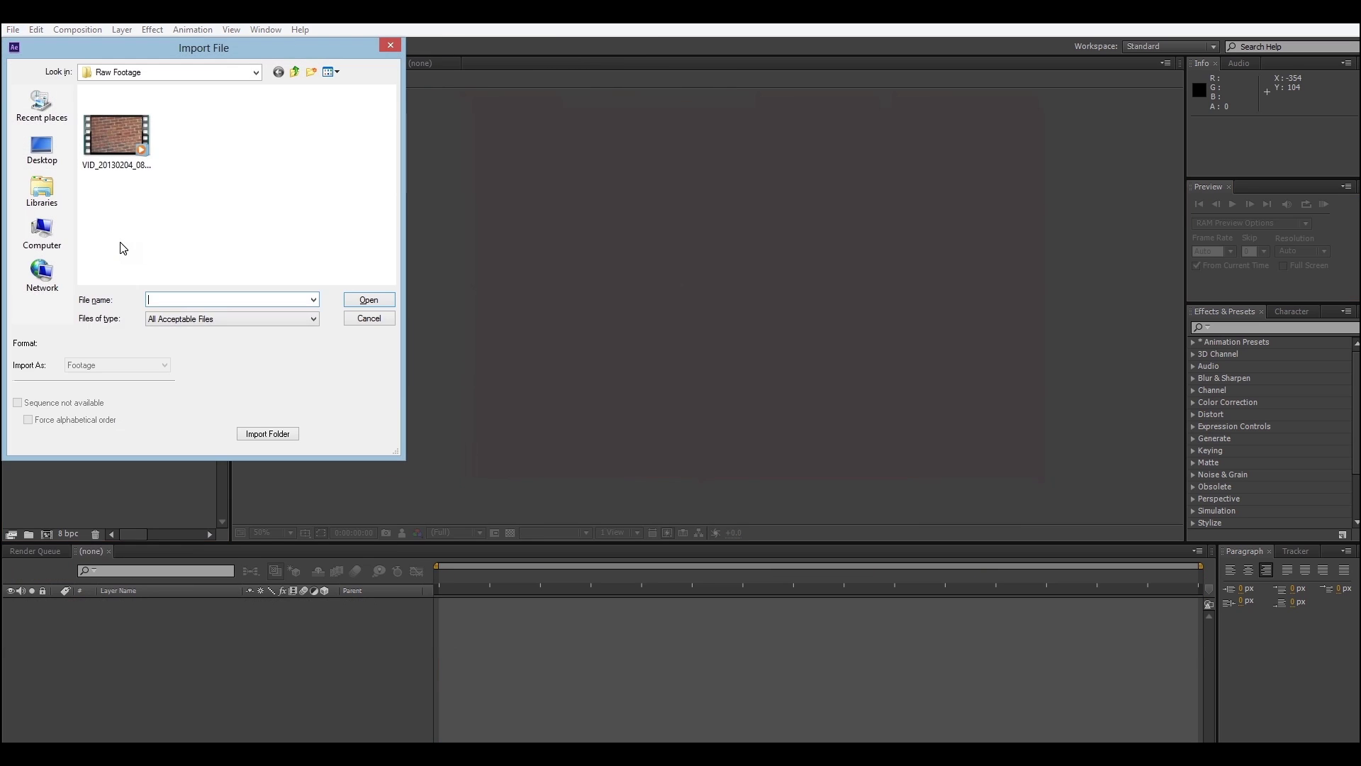
double_click(120, 142)
click(129, 225)
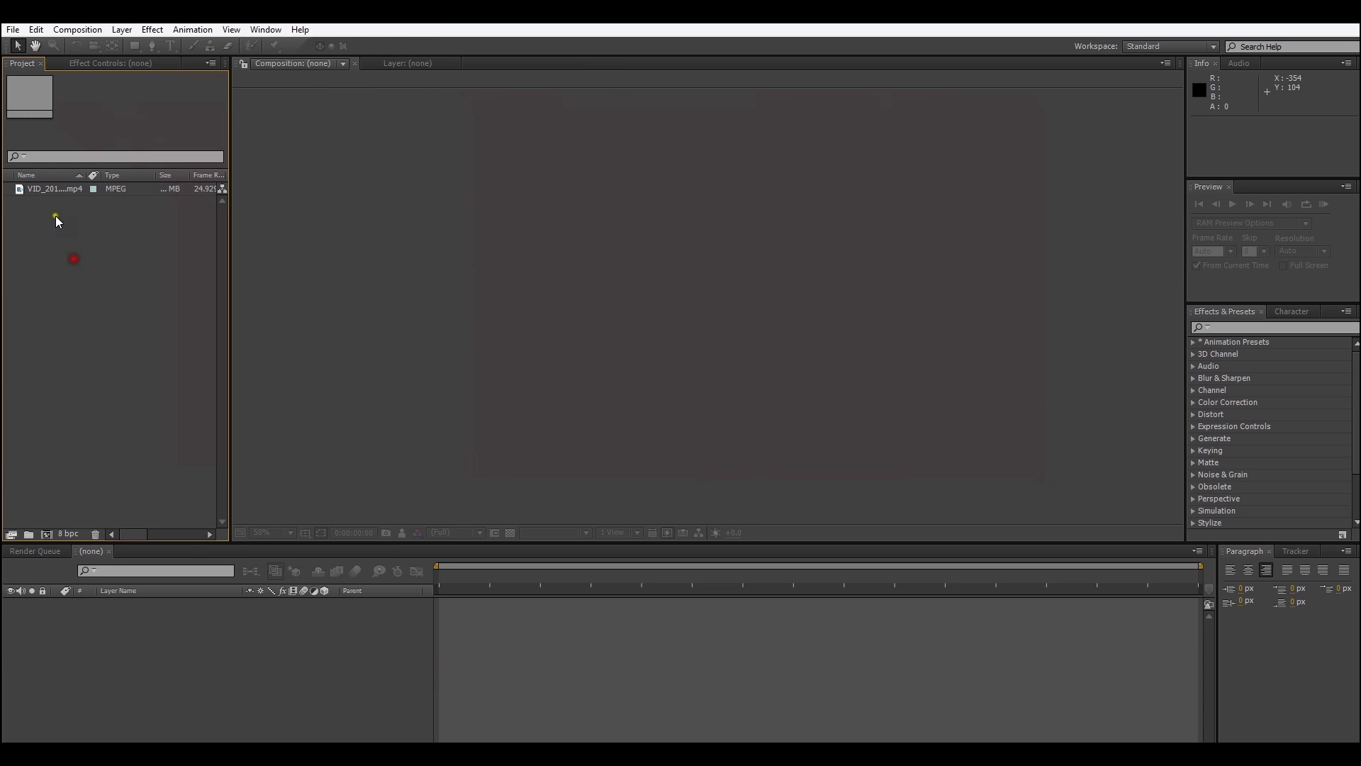
drag(53, 189, 46, 534)
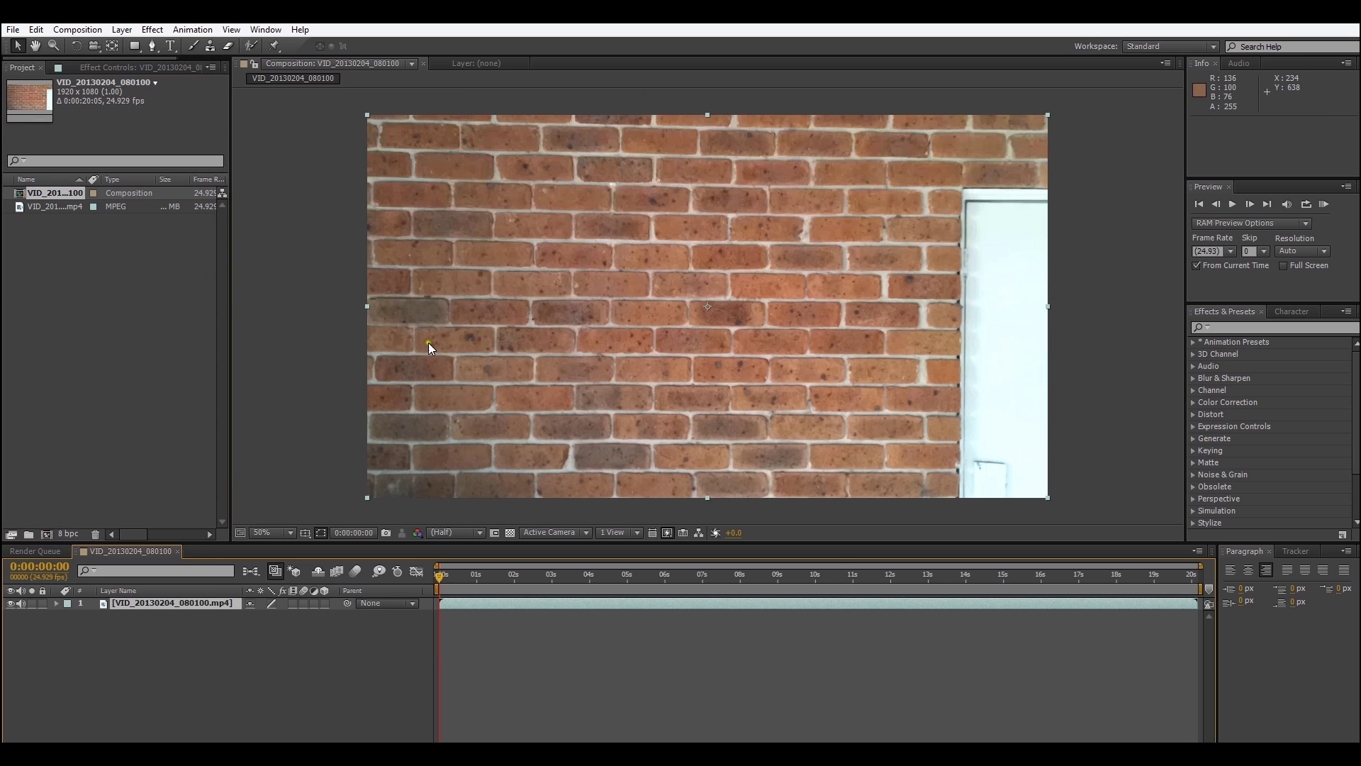
- Set the composition's duration to 0:00:07:00 in its settings
click(77, 29)
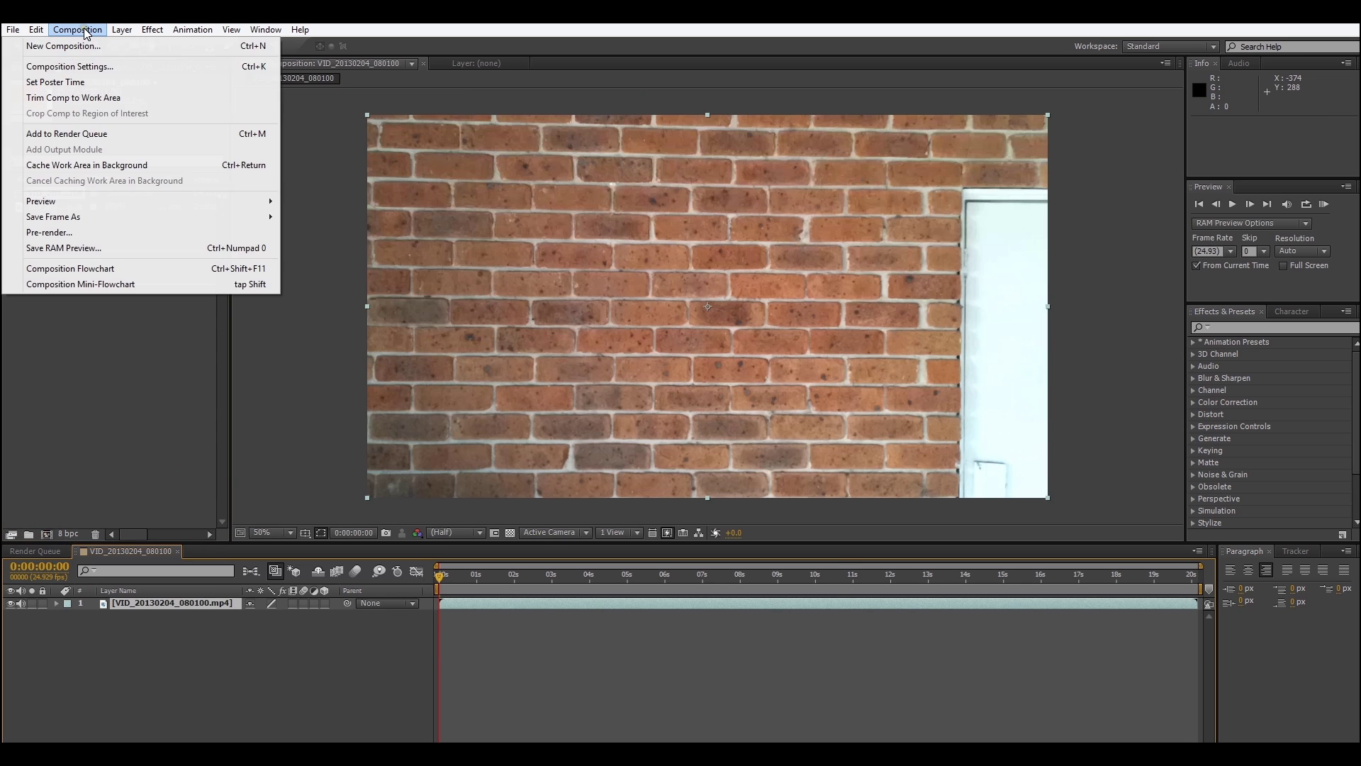
click(83, 67)
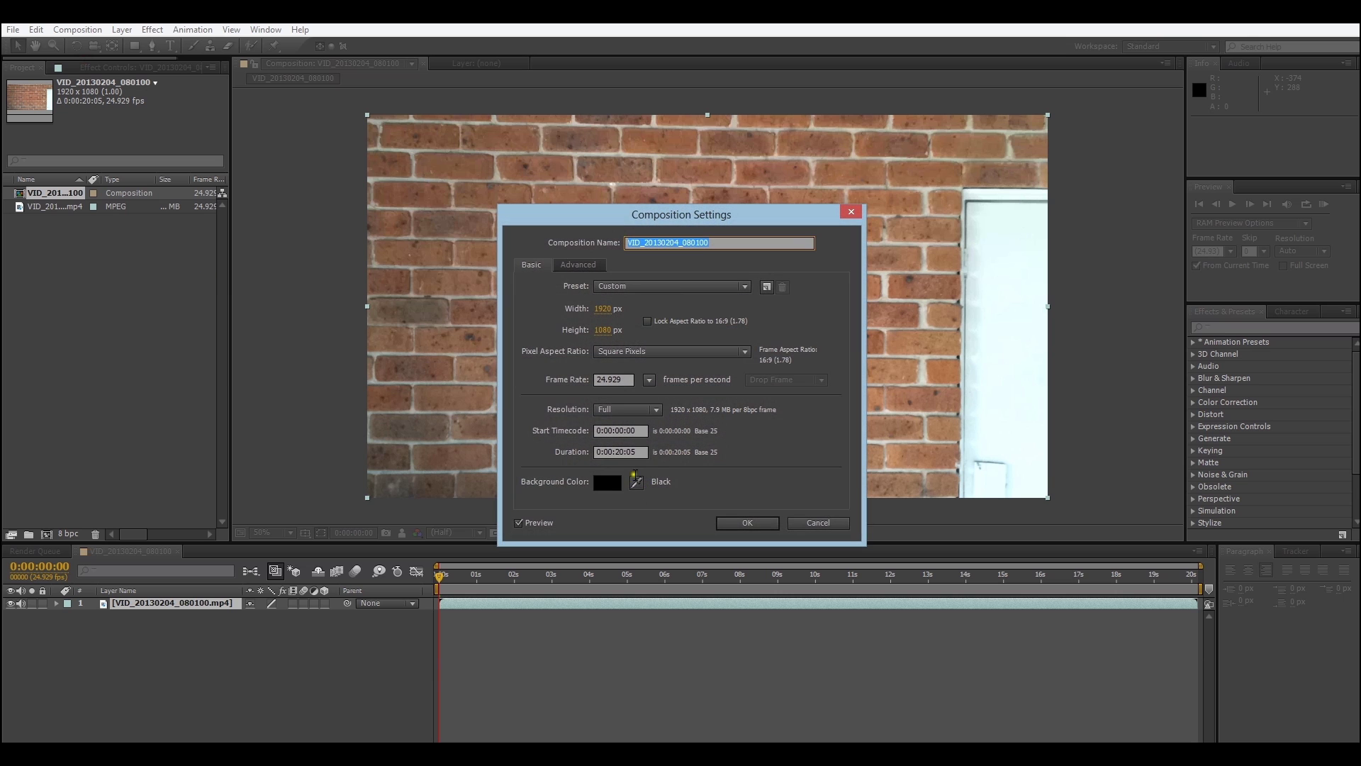
drag(642, 452, 612, 455)
key(BackSpace)
key(Return)
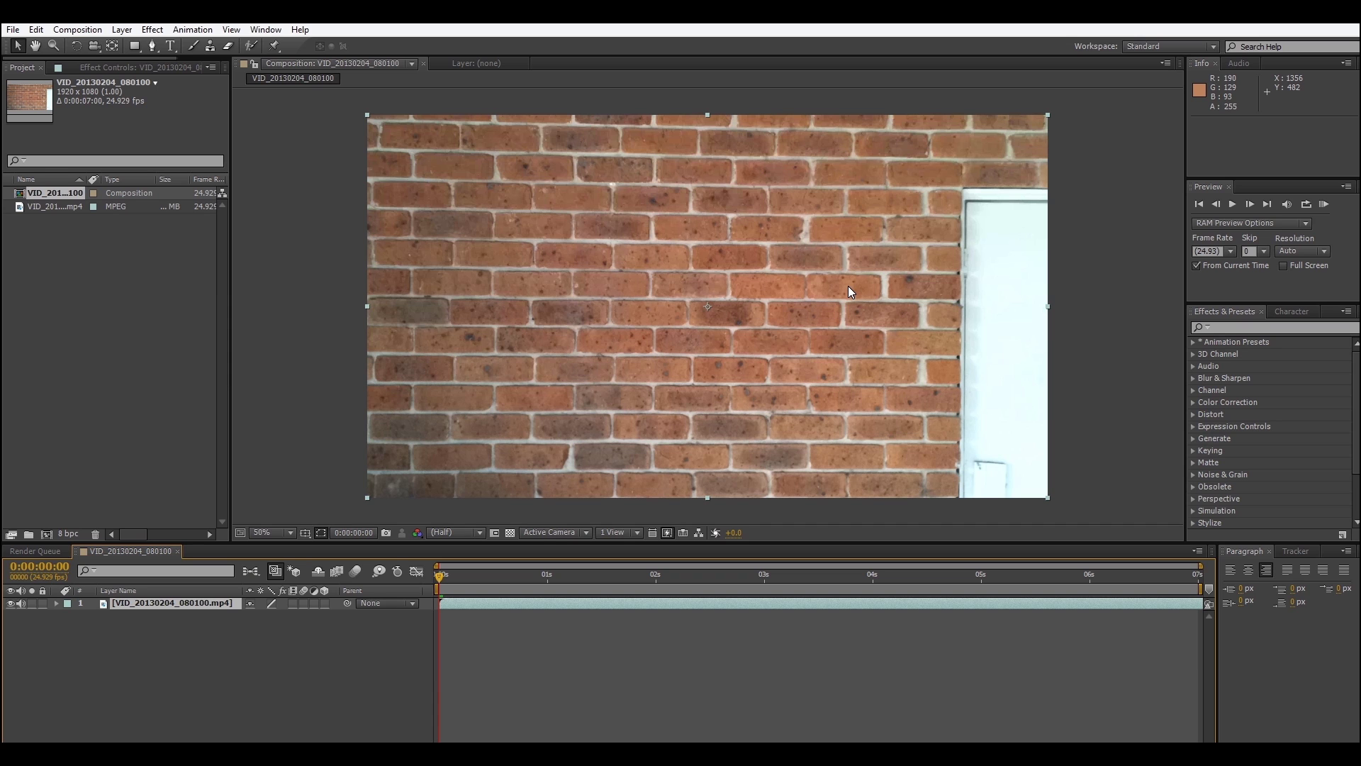
- Switch the workspace to Motion Tracking
click(266, 30)
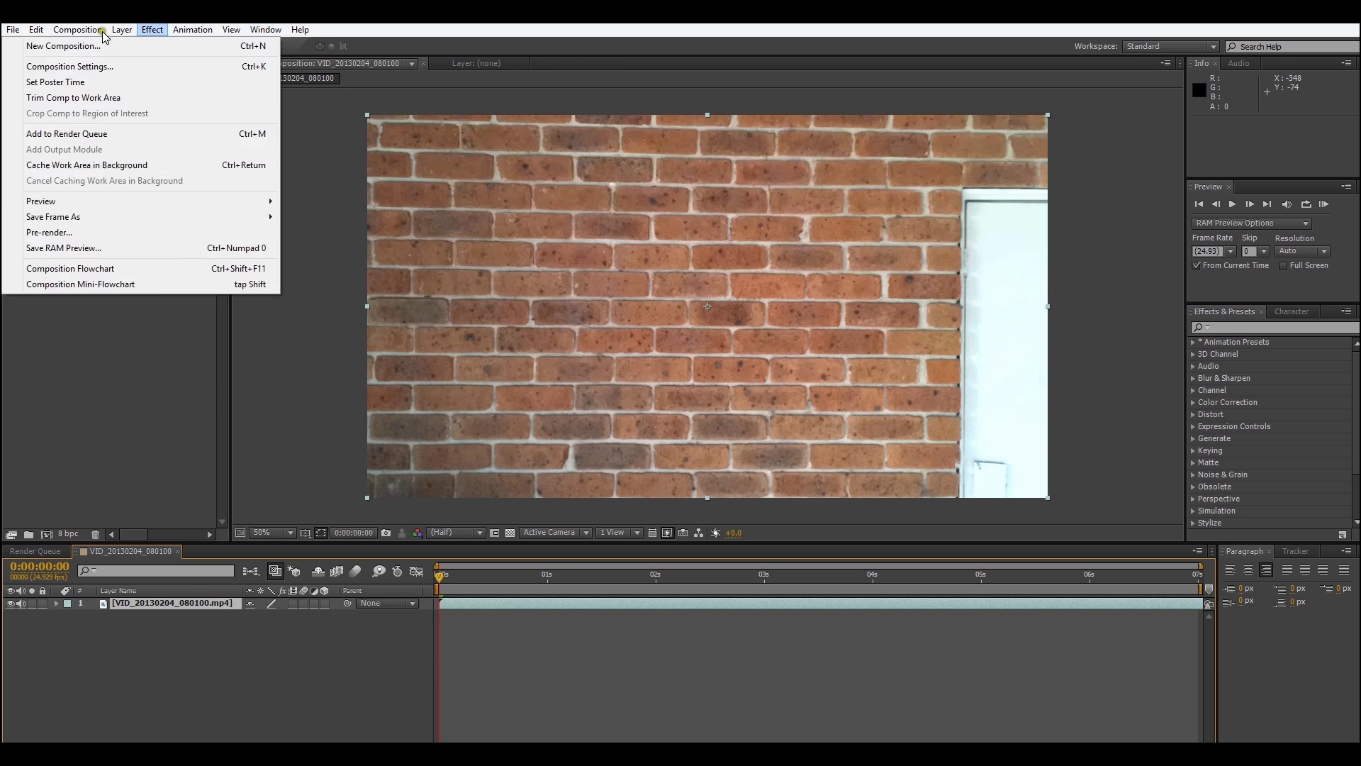
mouse_move(263, 47)
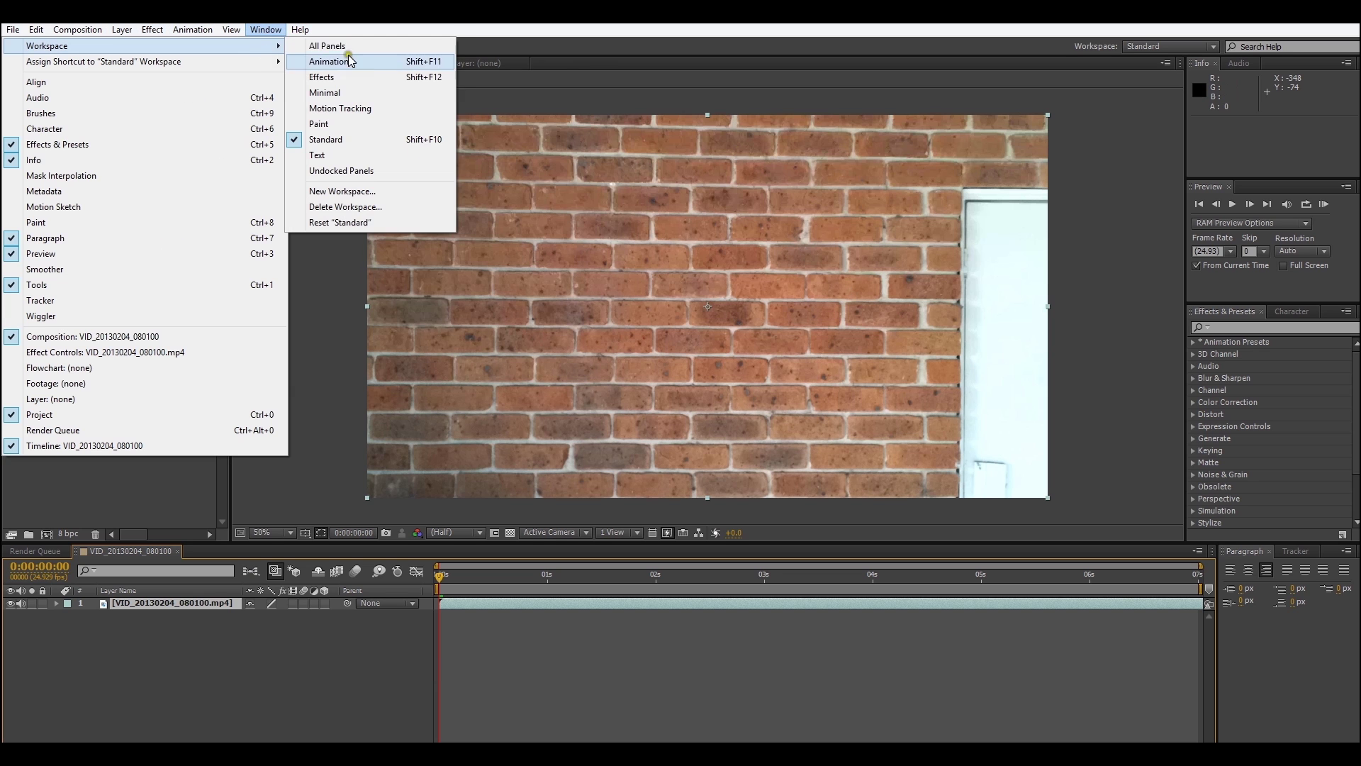
click(366, 107)
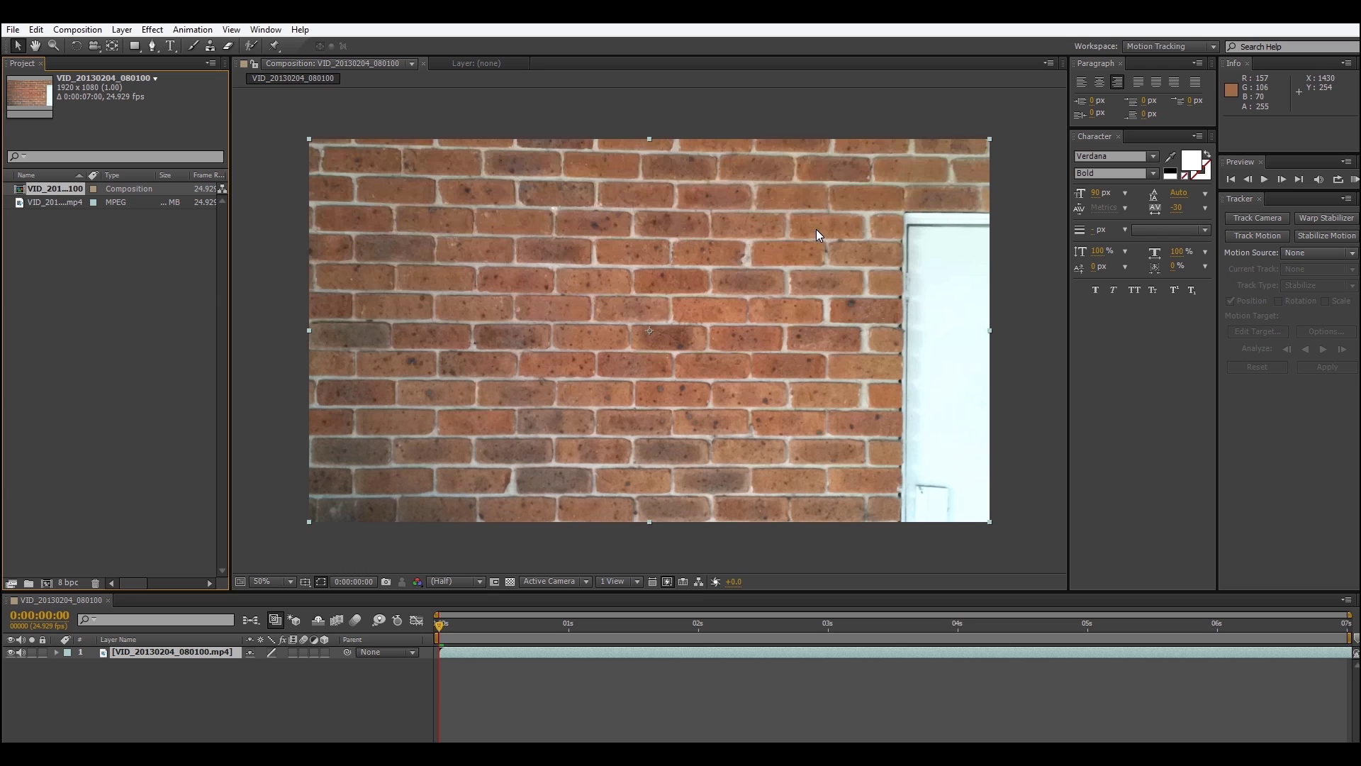
- Deselect the footage layer and add a new null object layer to the composition
click(242, 689)
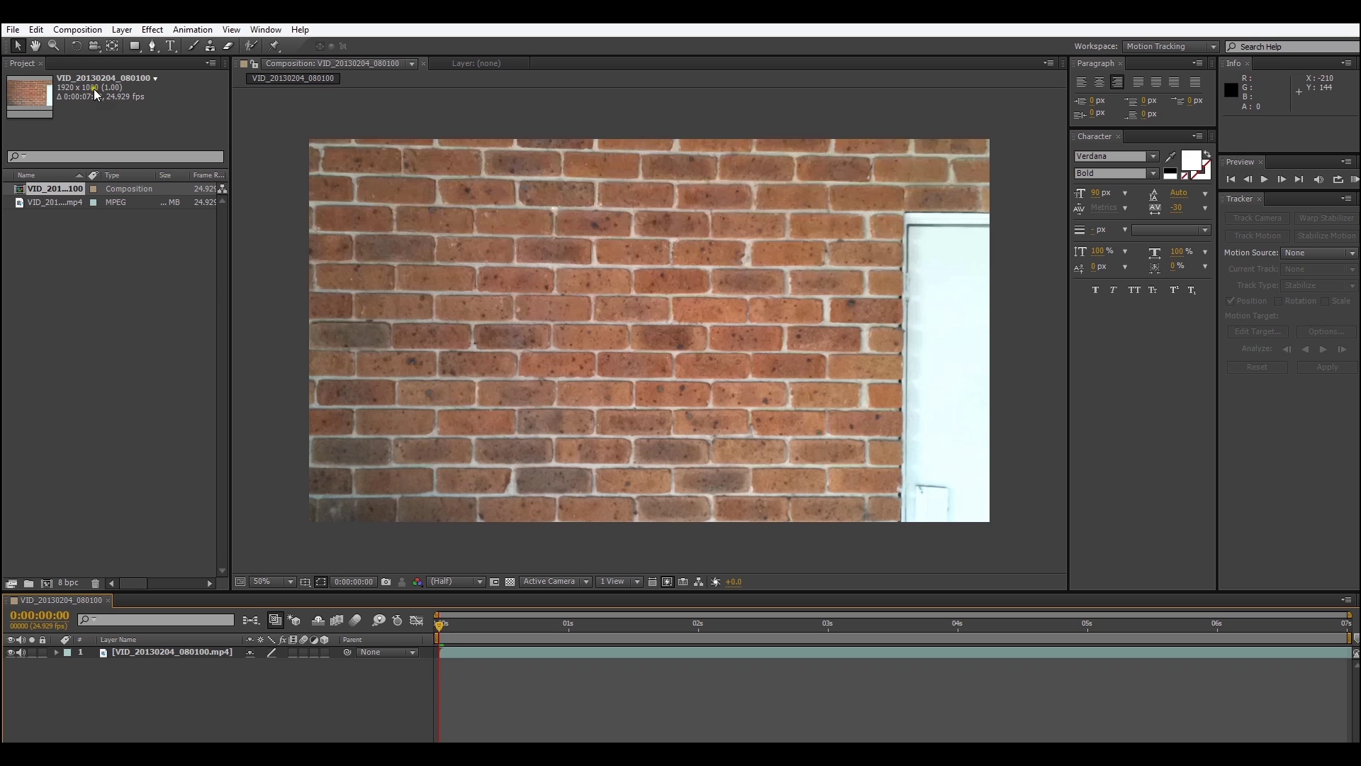
click(121, 29)
mouse_move(42, 45)
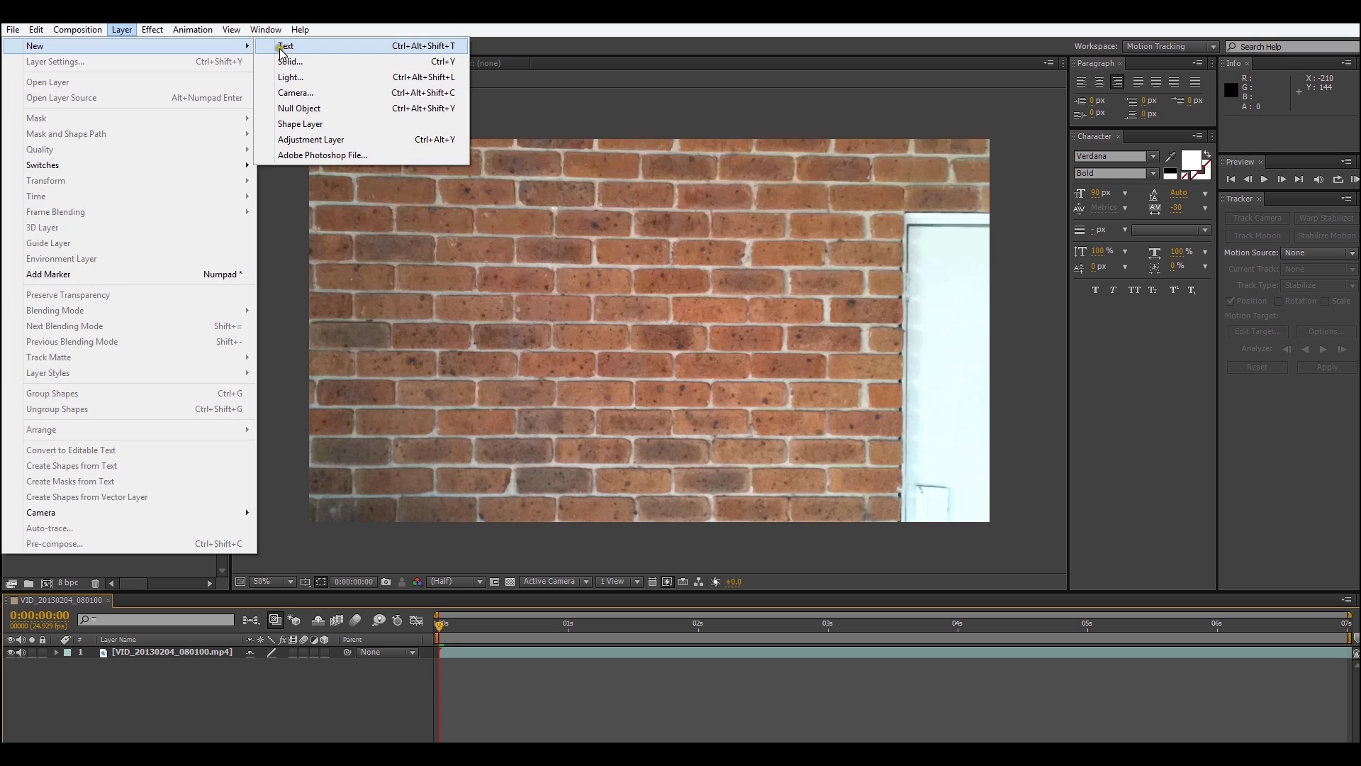
click(309, 111)
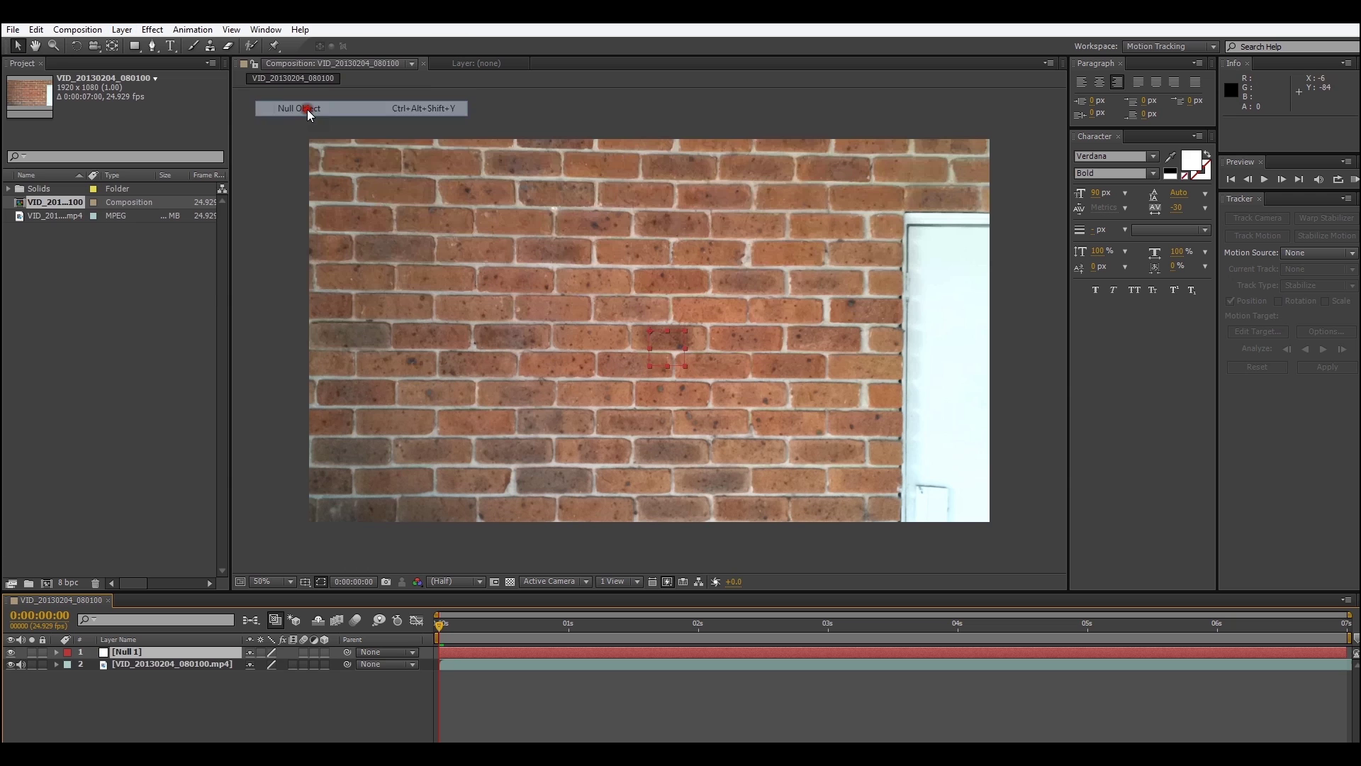
- Return to the composition view and rename the null object layer as Tracker
double_click(140, 653)
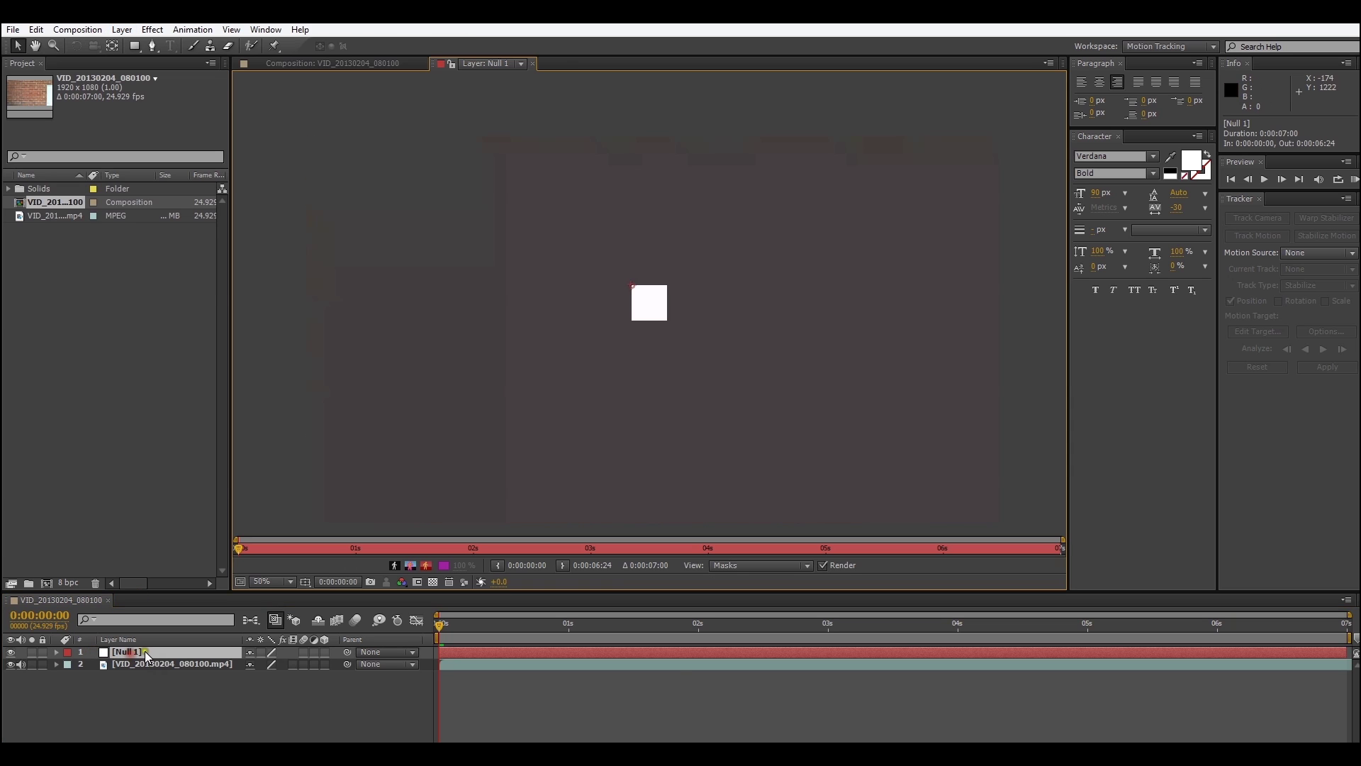
click(312, 64)
click(157, 665)
click(141, 651)
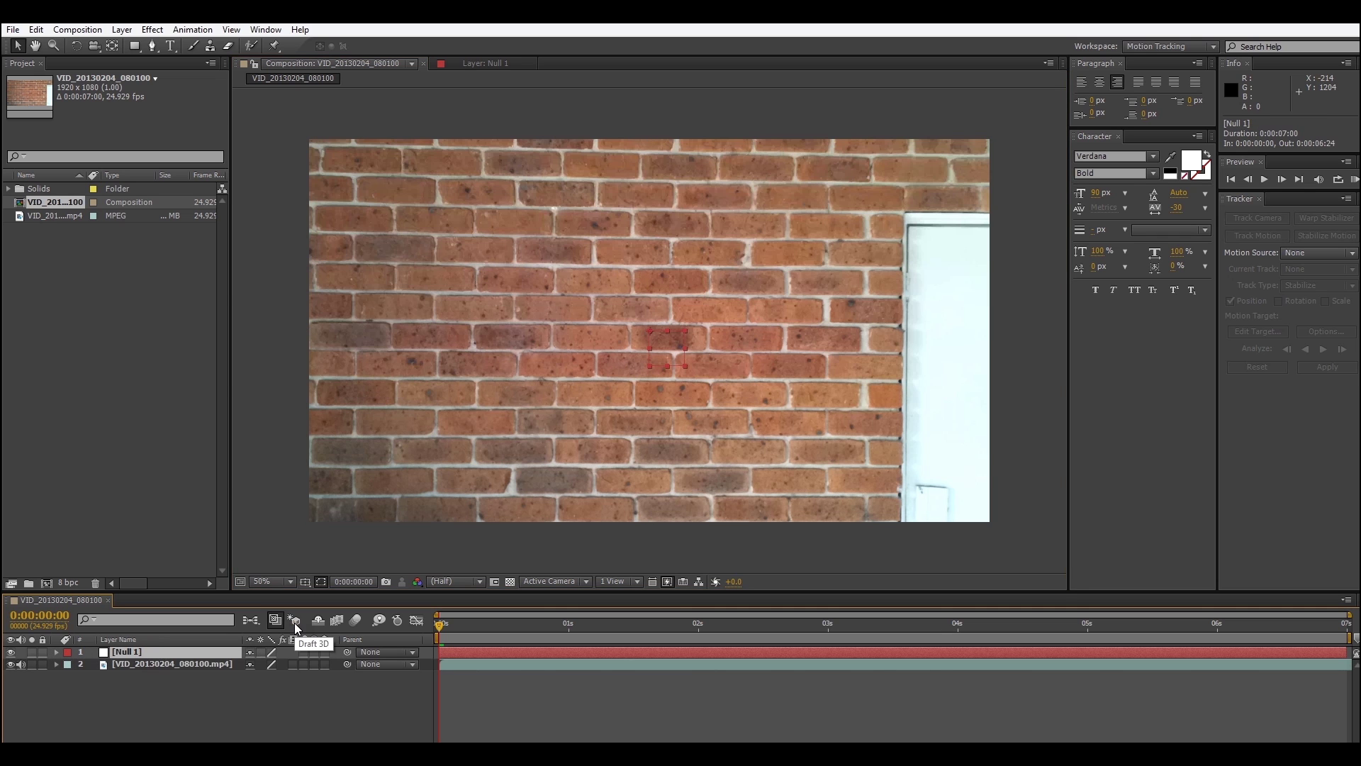
key(Return)
text(Tracker)
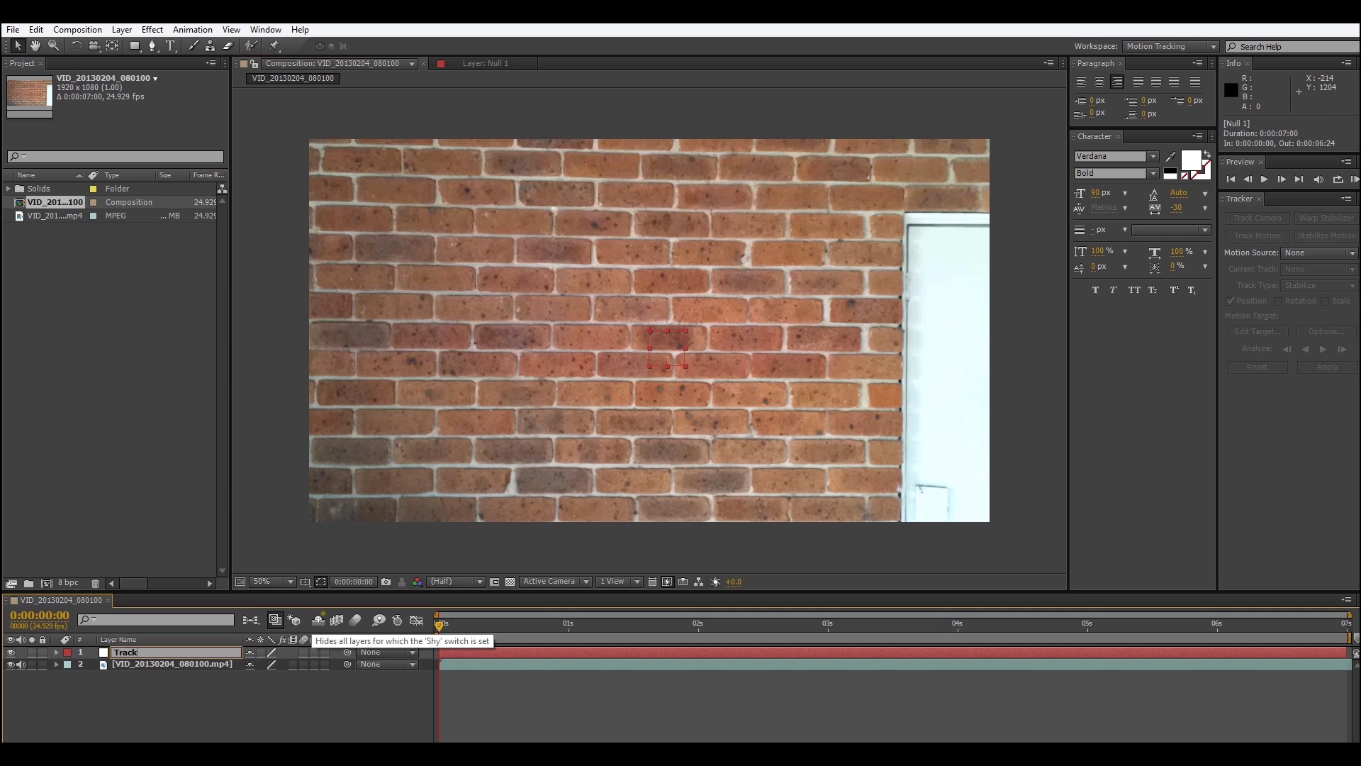
key(Return)
click(268, 708)
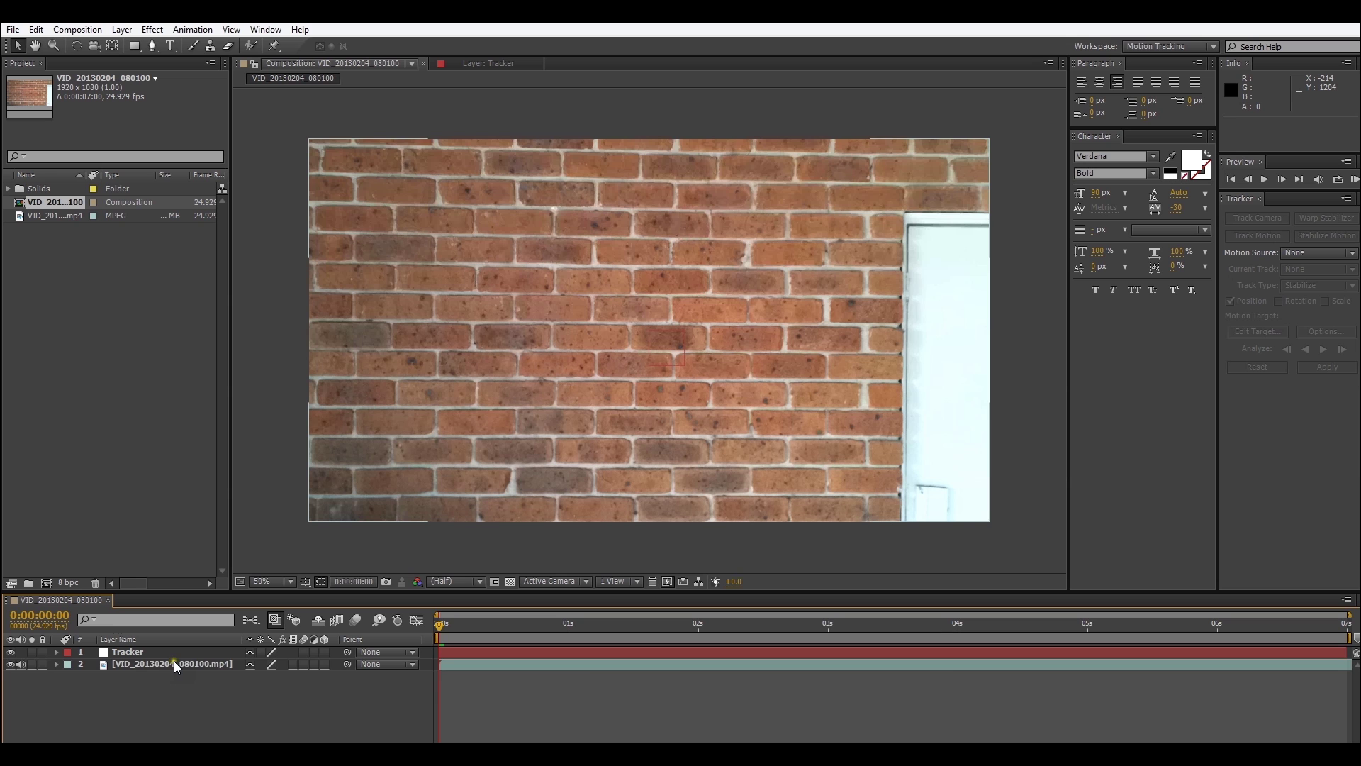
- Create a motion tracker on the VID_20130204_080100.mp4 layer with Rotation and Scale tracked in addition to Position
click(176, 663)
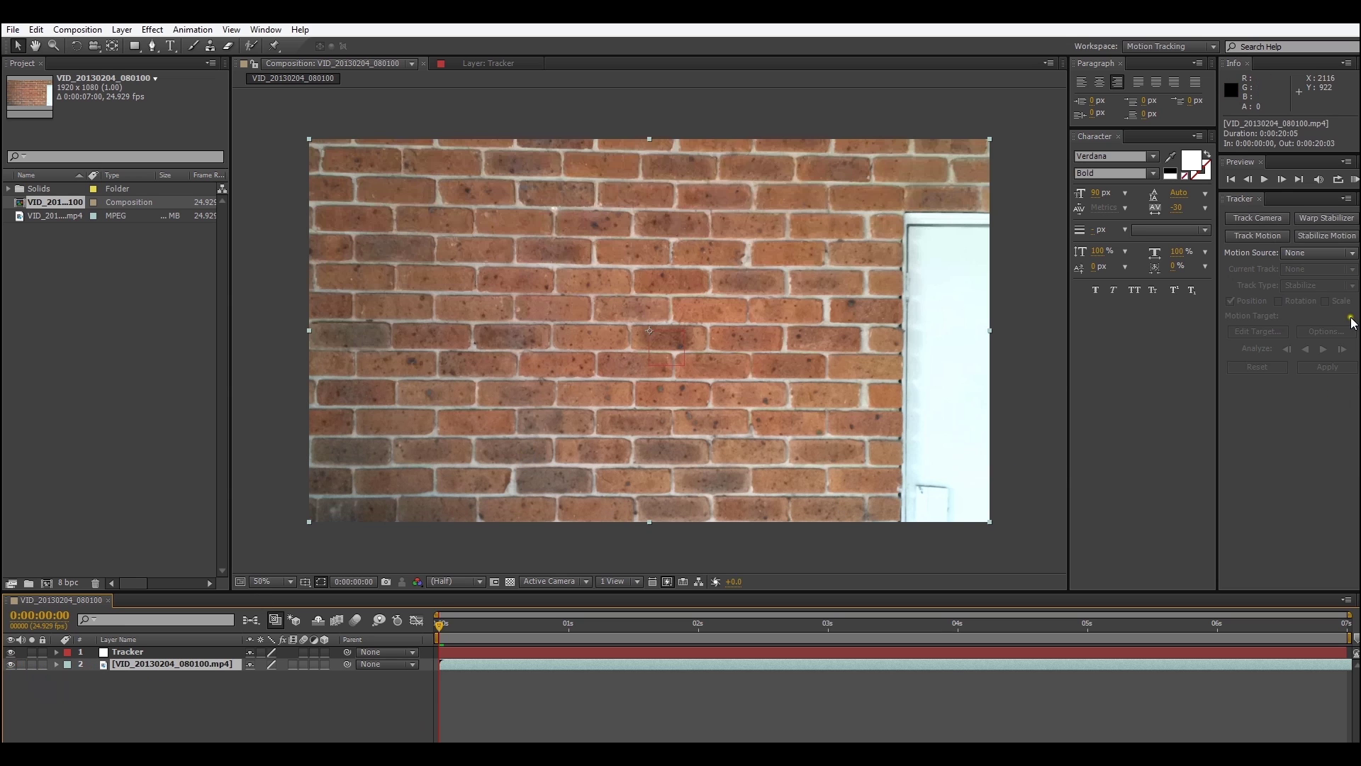
click(1259, 237)
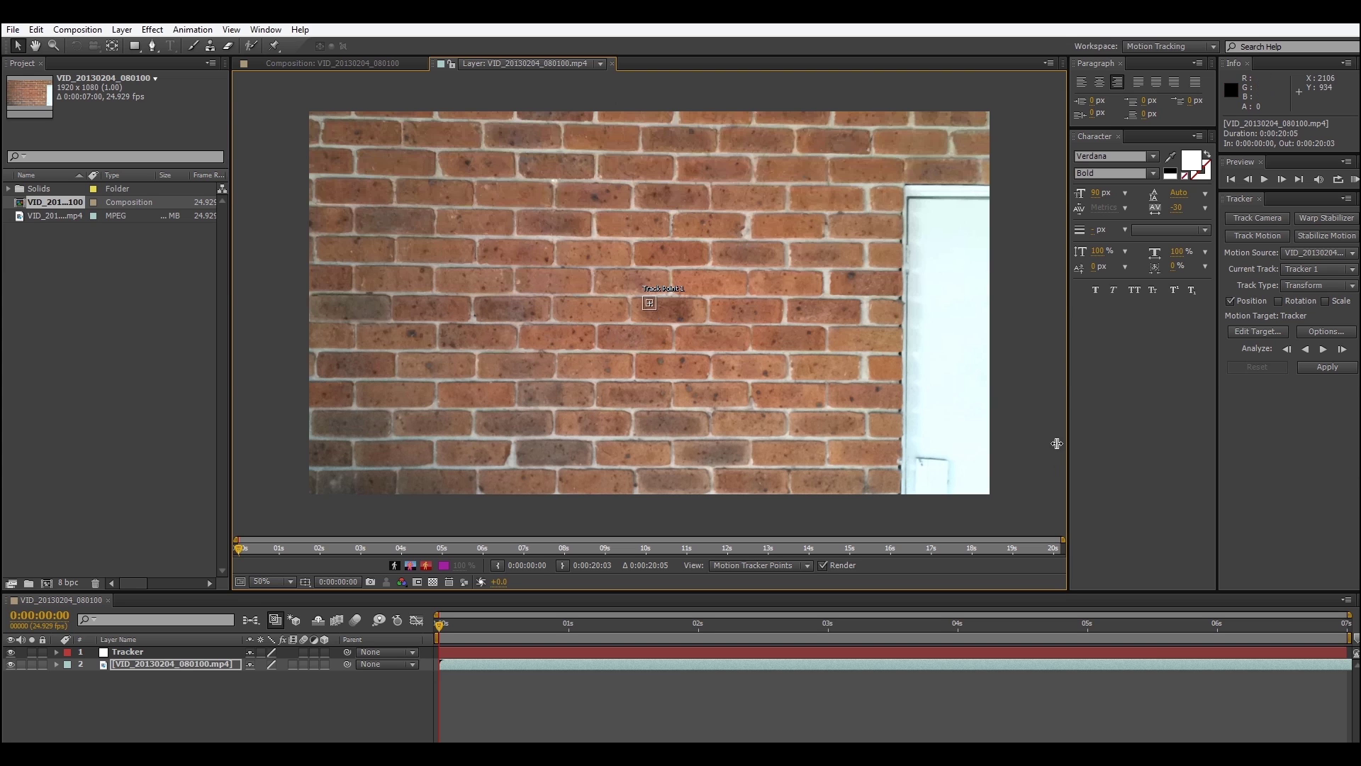
click(1287, 303)
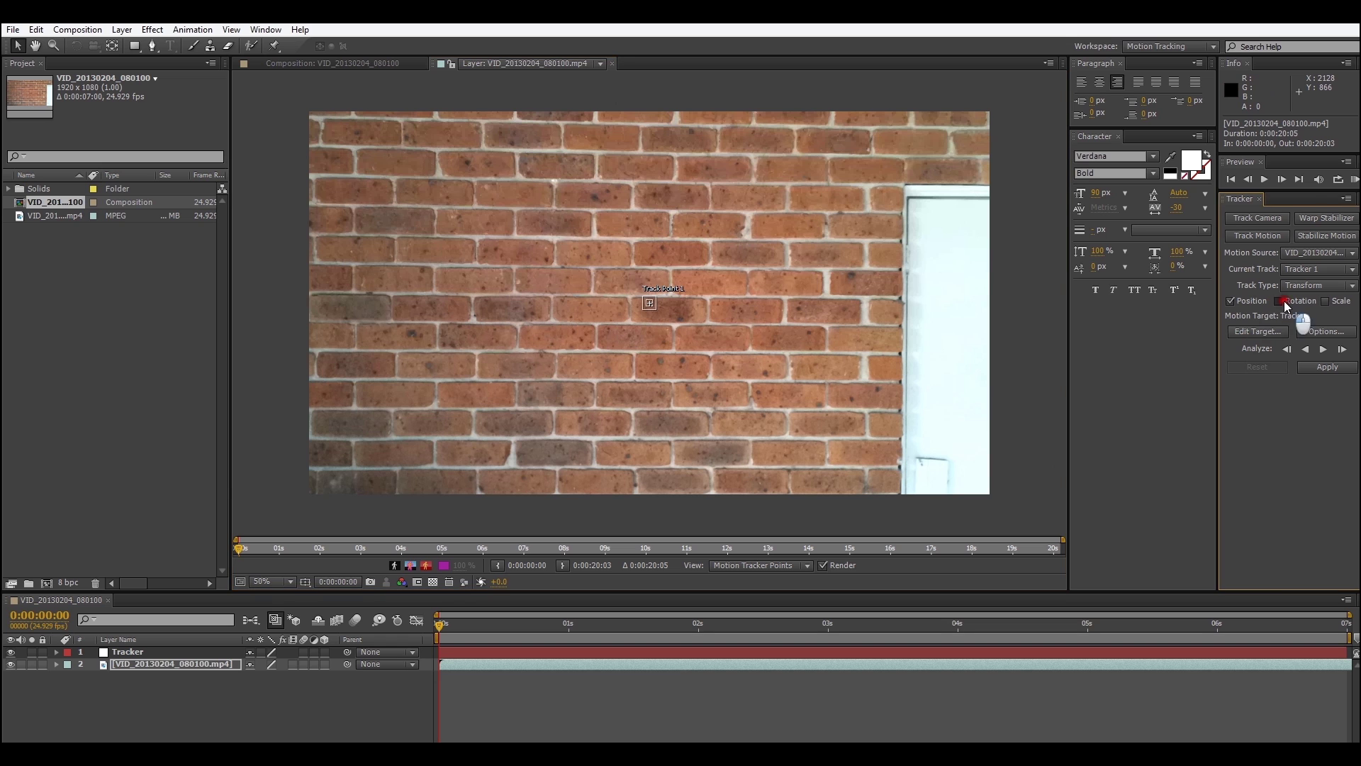
click(1326, 300)
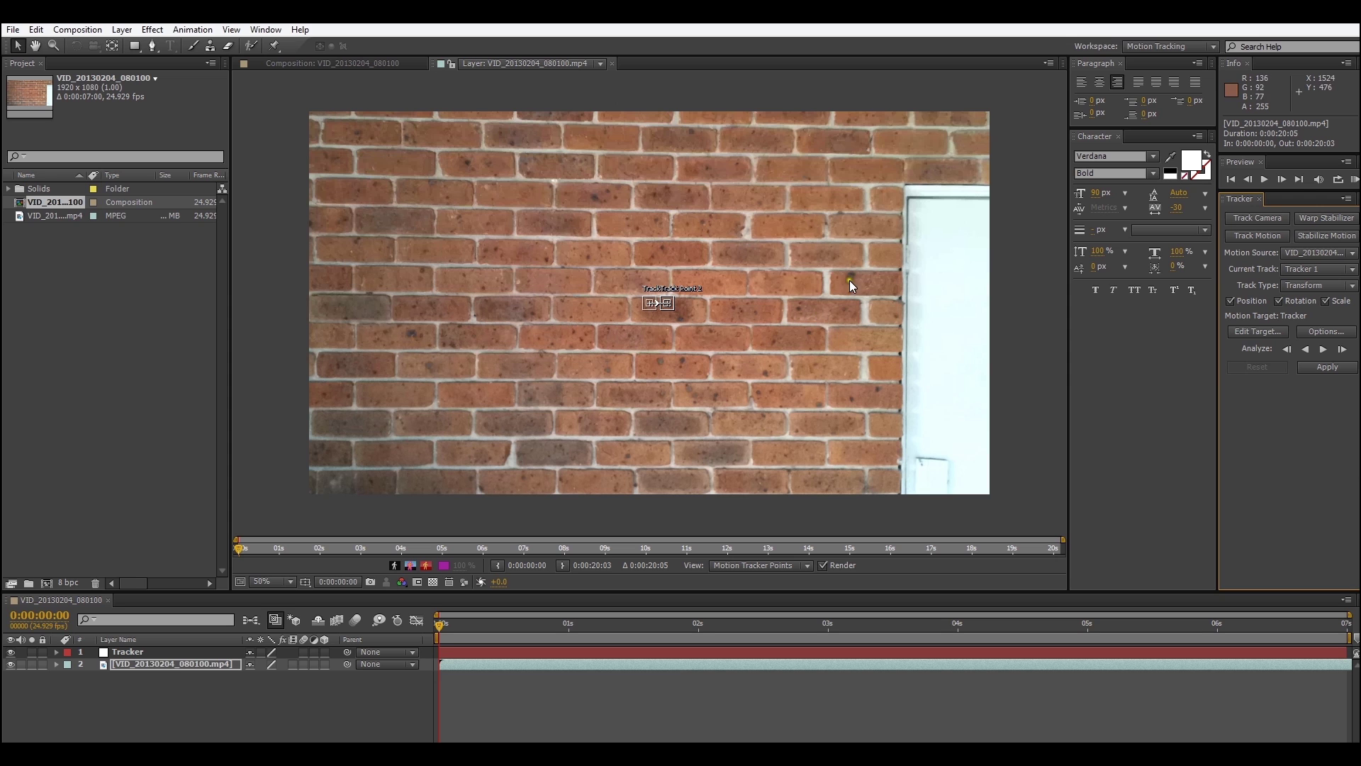
- Place Track Point 1 on a brick at the left of the wall and Track Point 2 on the dark spot of a brick near the door
drag(650, 307, 412, 334)
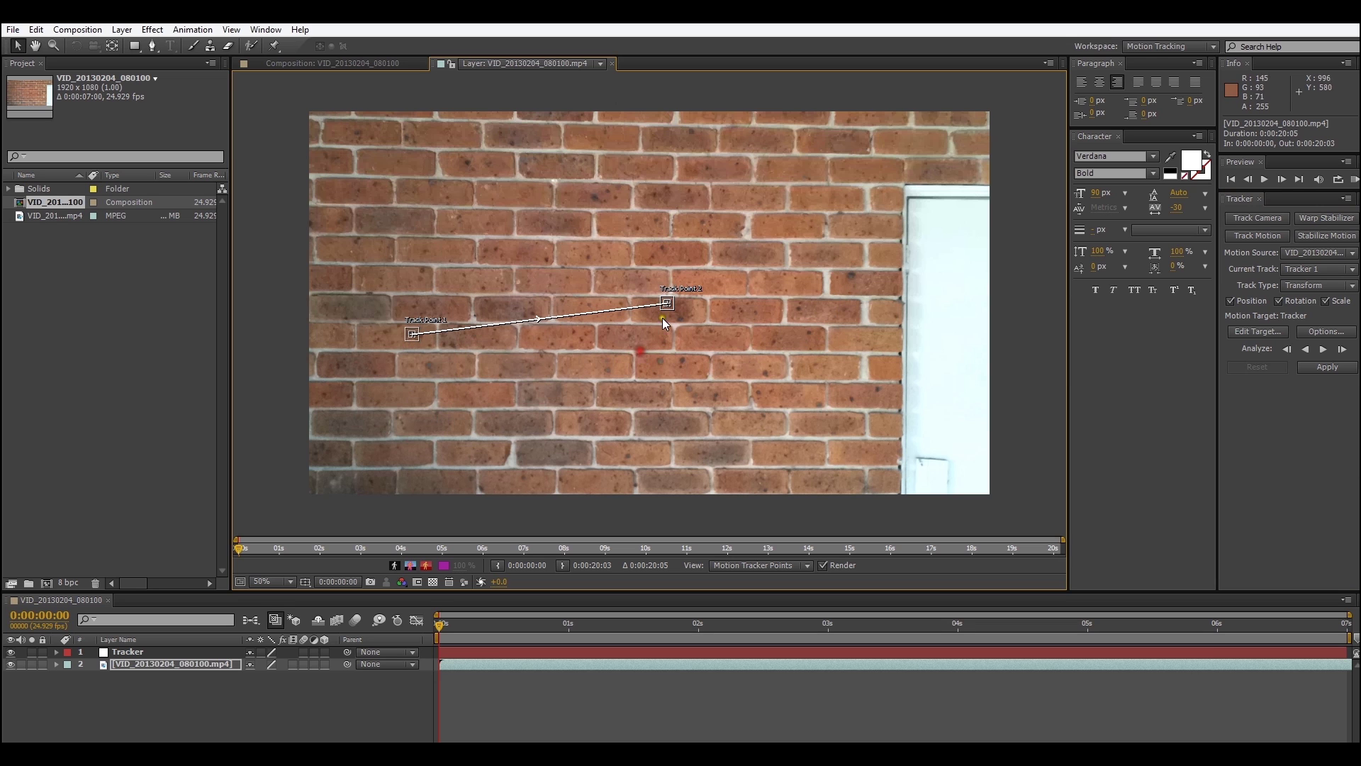
drag(670, 305, 851, 276)
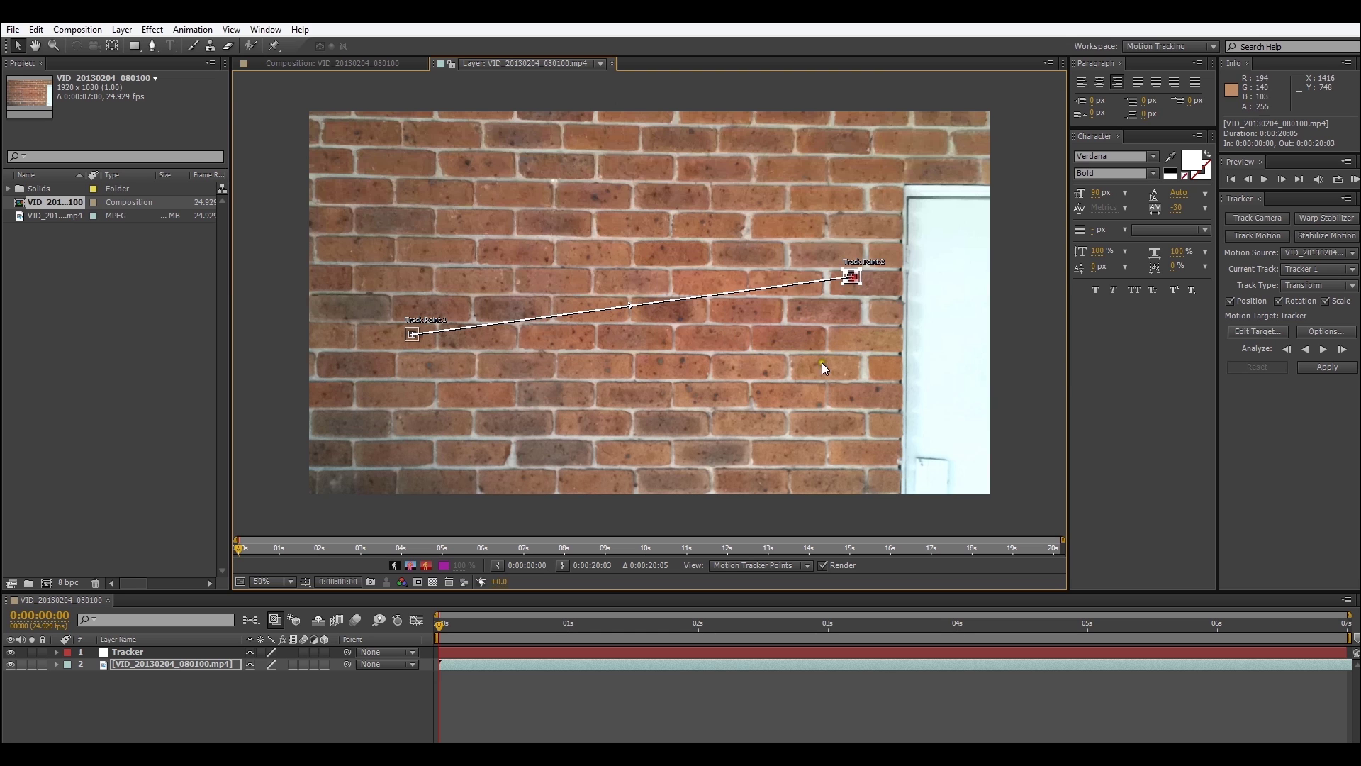
scroll(455, 369, up, 1)
drag(430, 363, 891, 342)
drag(414, 396, 826, 338)
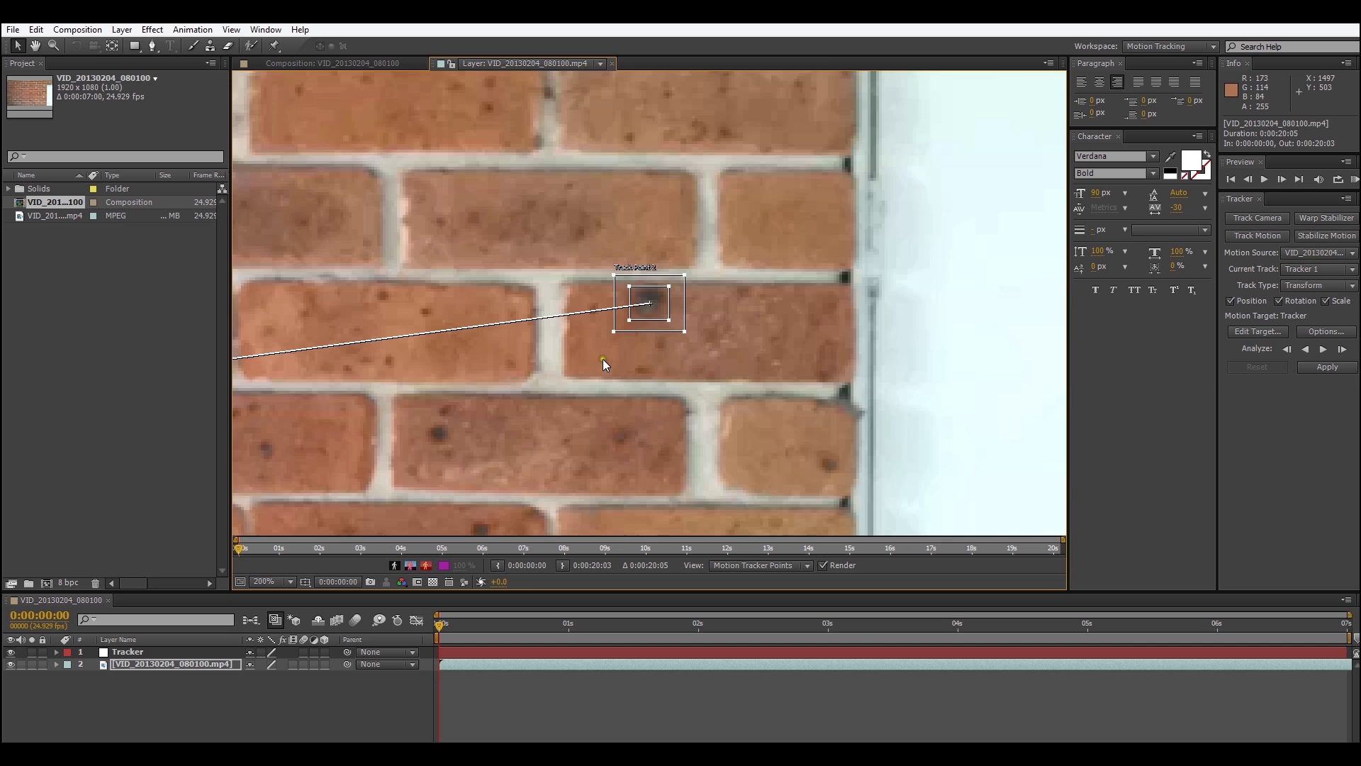
drag(653, 335, 601, 359)
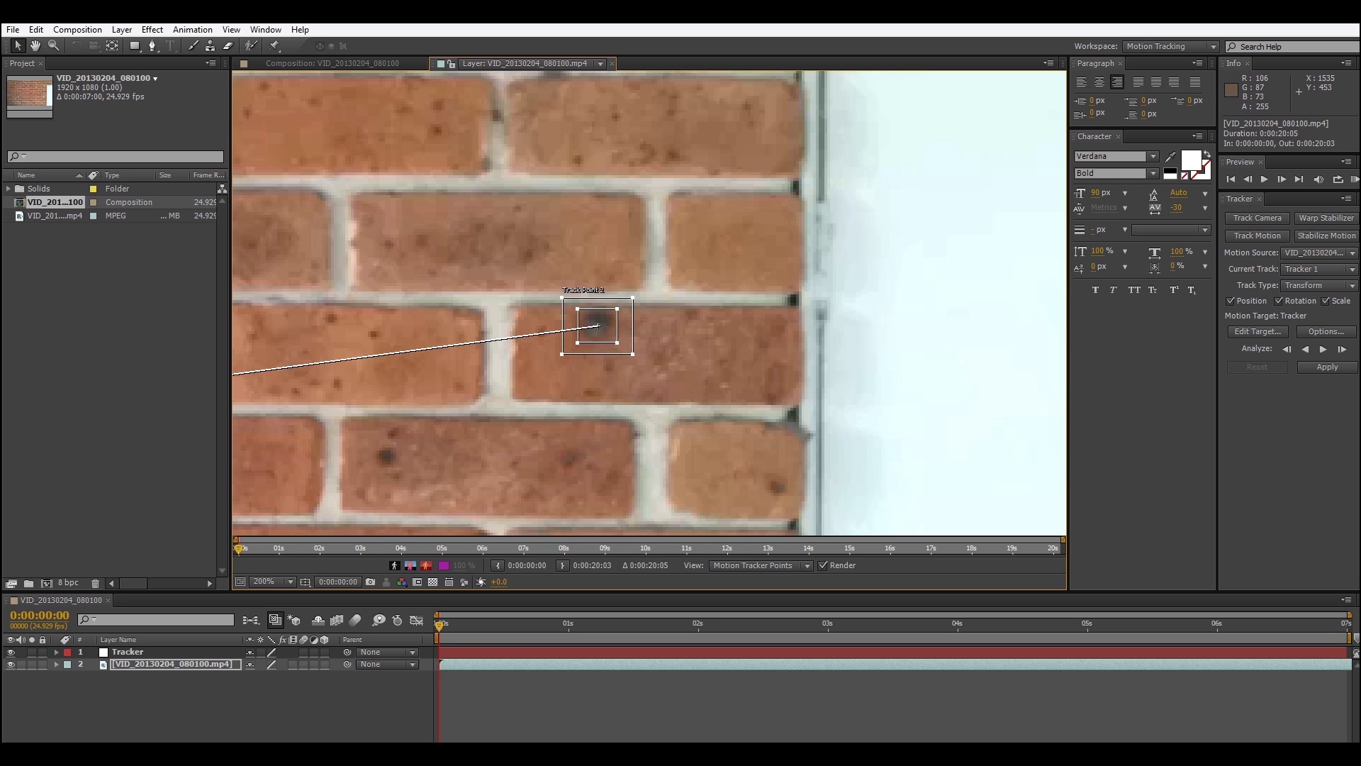
- Enlarge Track Point 2's search region so it spans several brick rows and reaches the door frame
scroll(729, 305, down, 2)
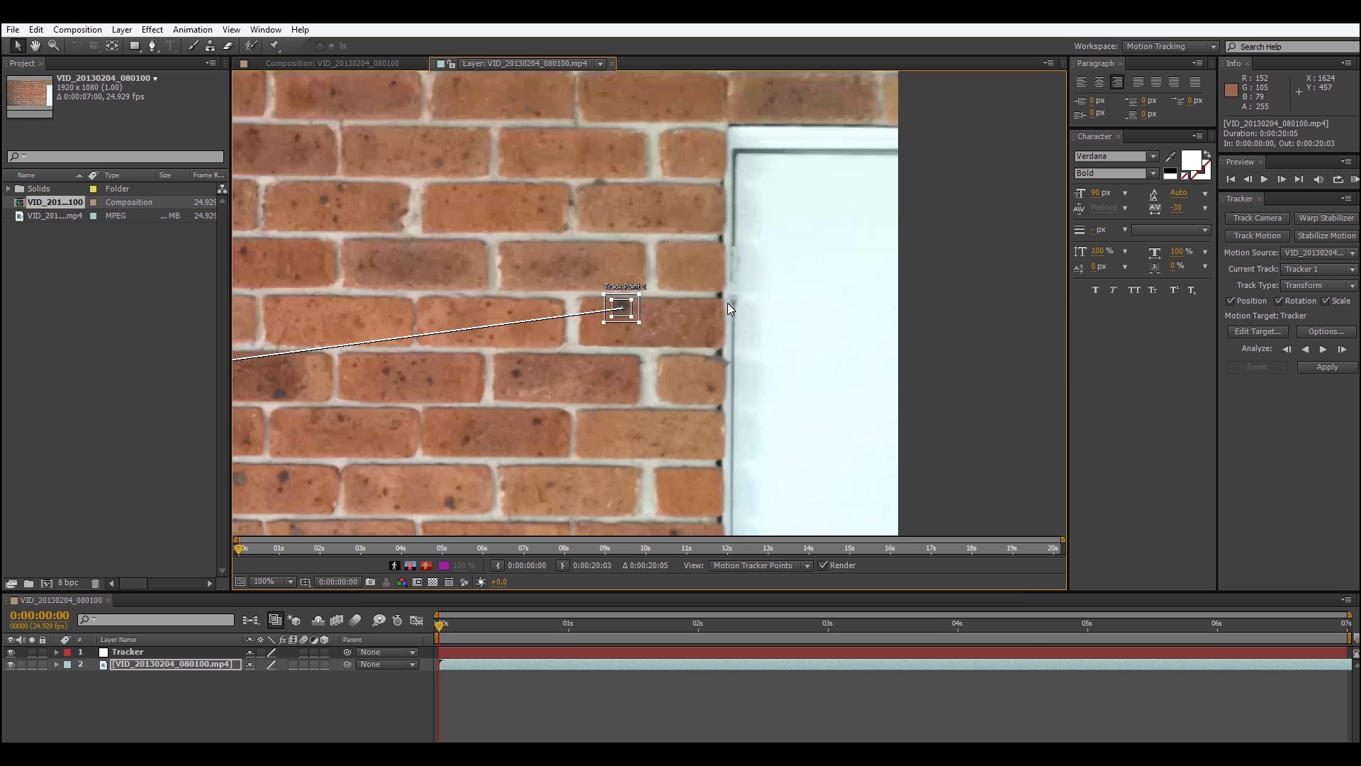
drag(639, 322, 731, 397)
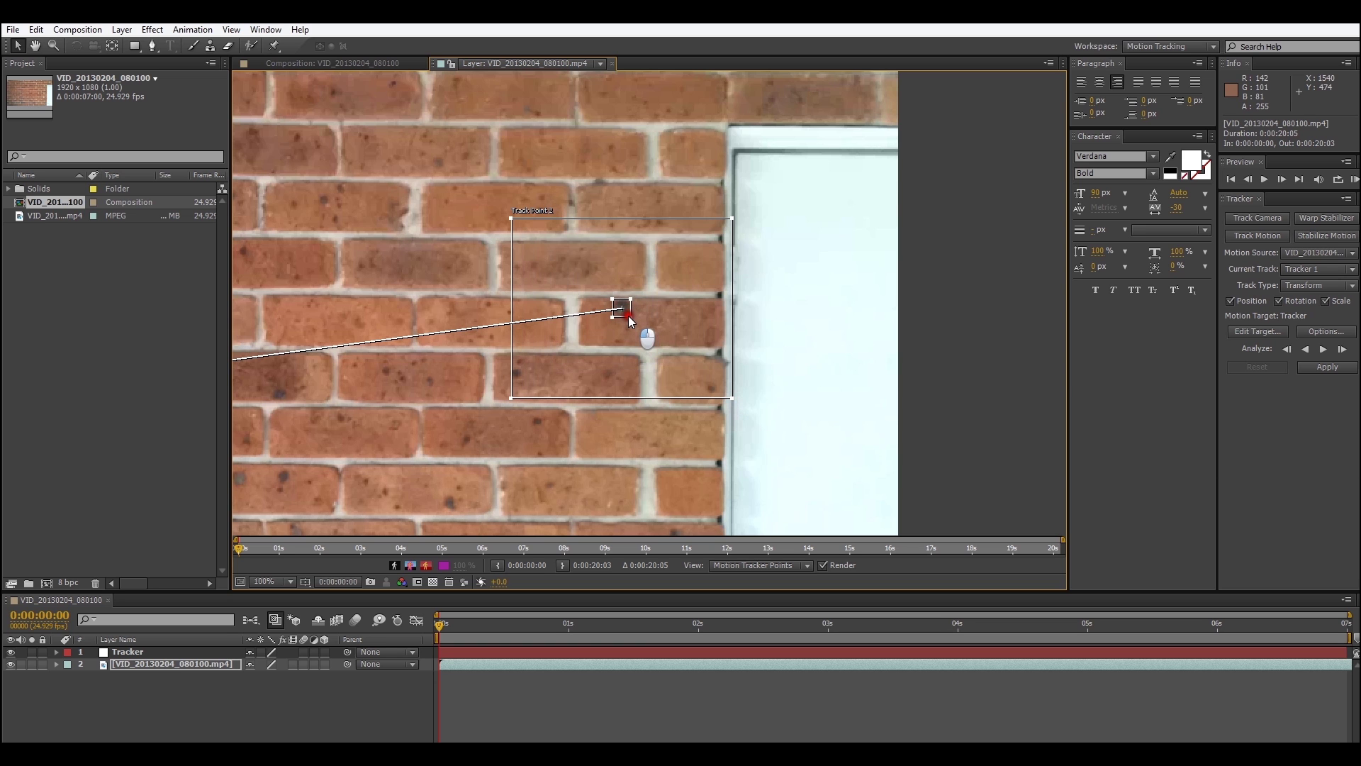
drag(628, 317, 676, 306)
scroll(496, 391, down, 1)
- Enlarge Track Point 1's search region to cover the surrounding bricks on the left of the wall
drag(415, 401, 609, 380)
drag(405, 371, 508, 380)
scroll(508, 380, up, 1)
drag(305, 358, 774, 294)
drag(284, 391, 628, 343)
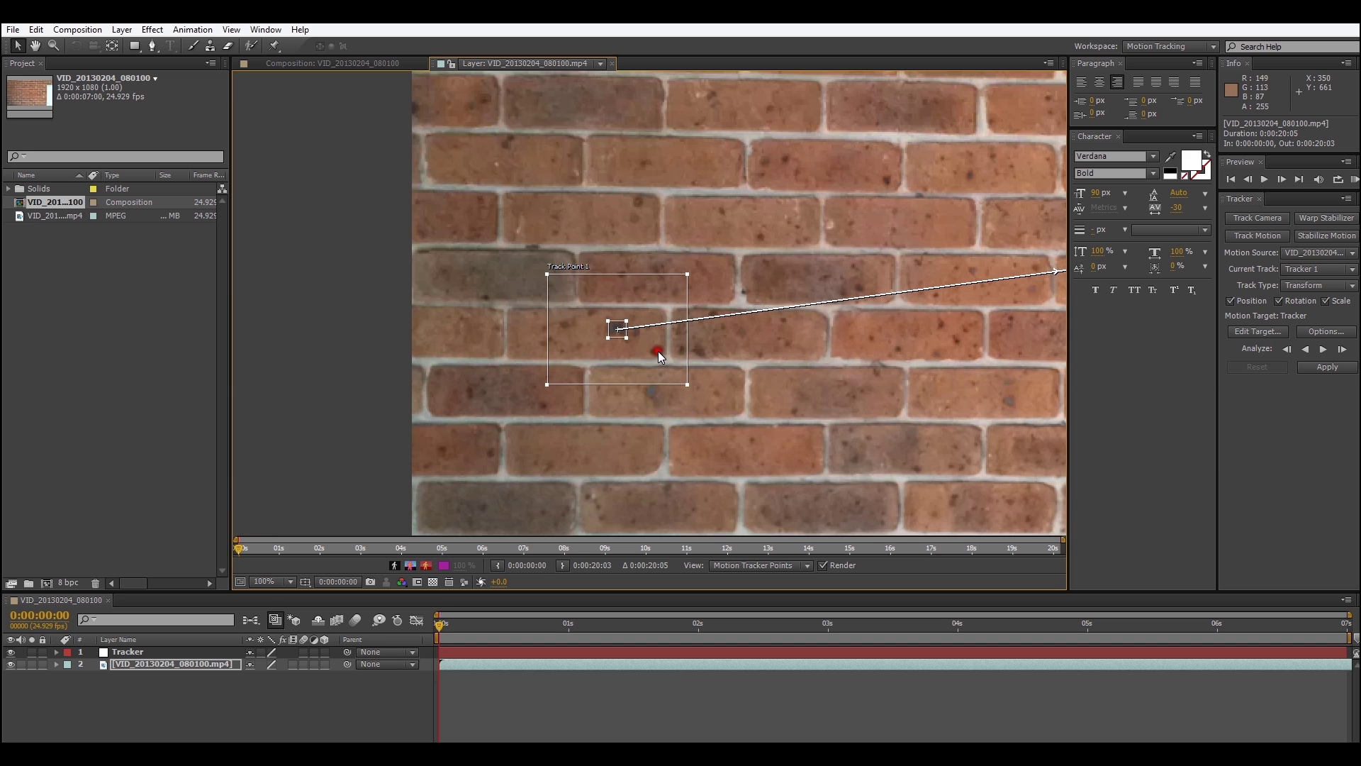
drag(687, 382, 693, 388)
scroll(750, 384, down, 2)
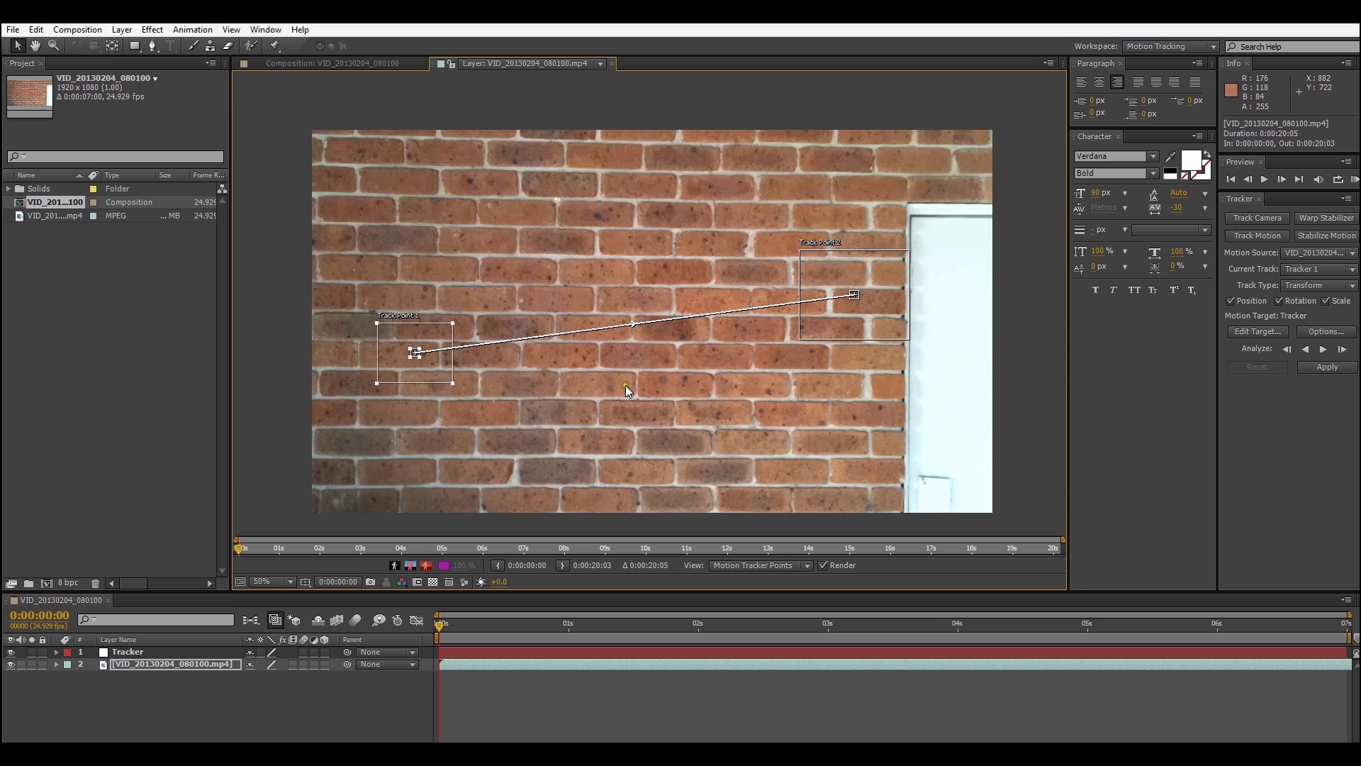
drag(453, 383, 460, 389)
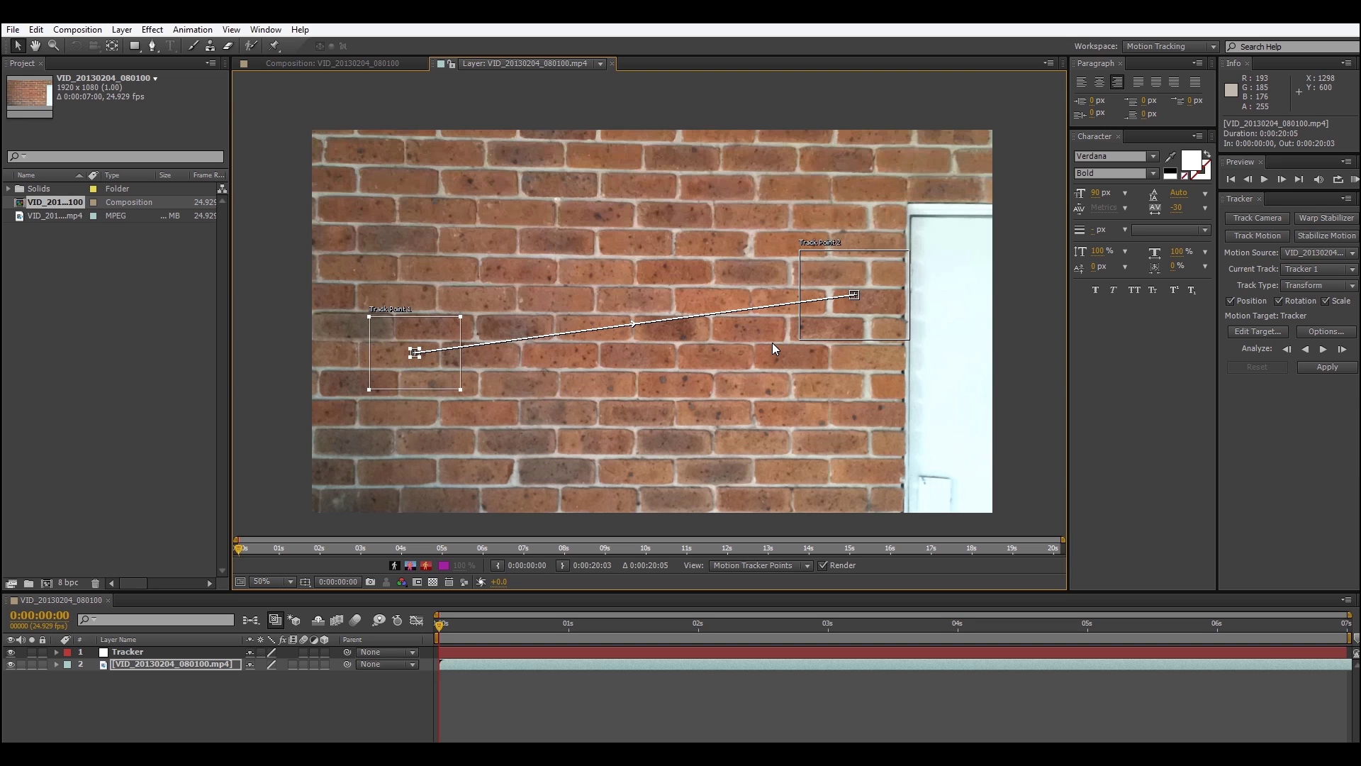
- Set the motion target of the track to the Tracker layer
drag(1333, 430, 1258, 348)
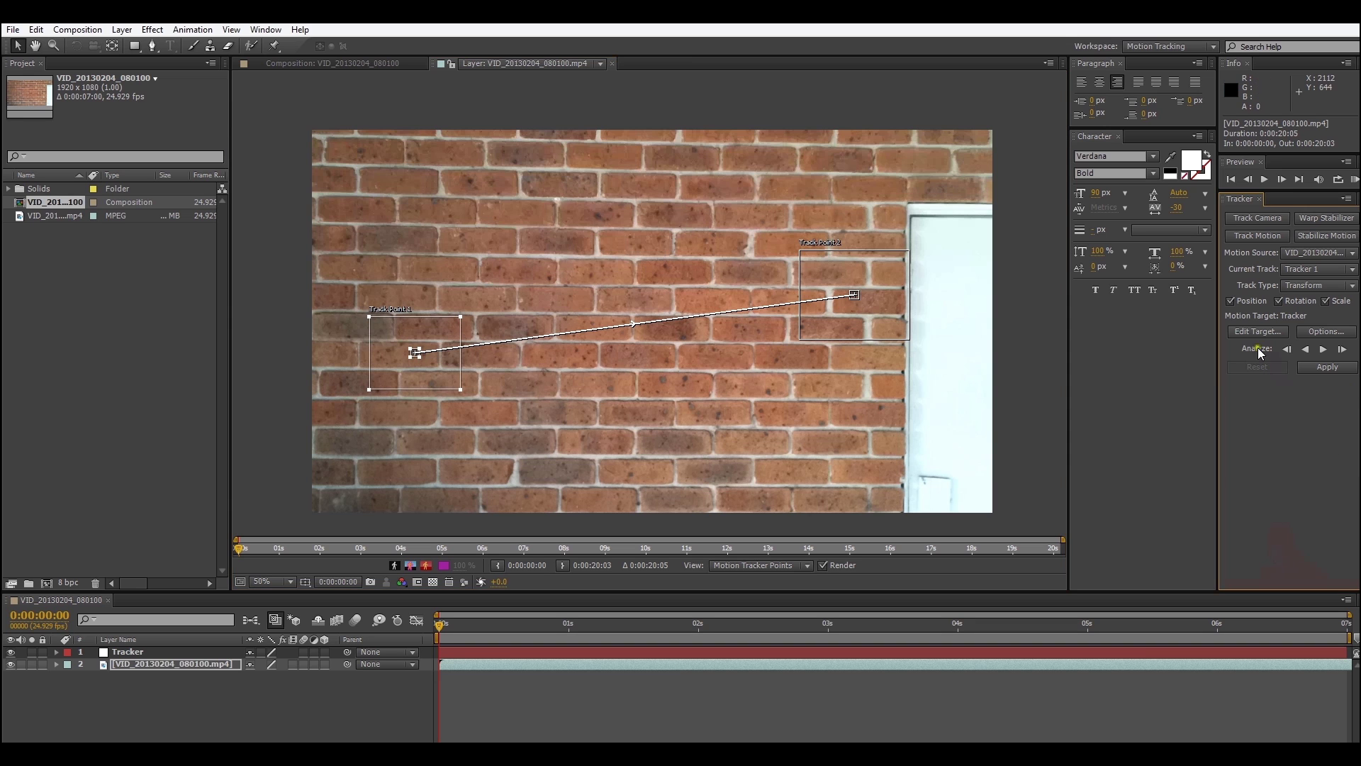
click(1257, 331)
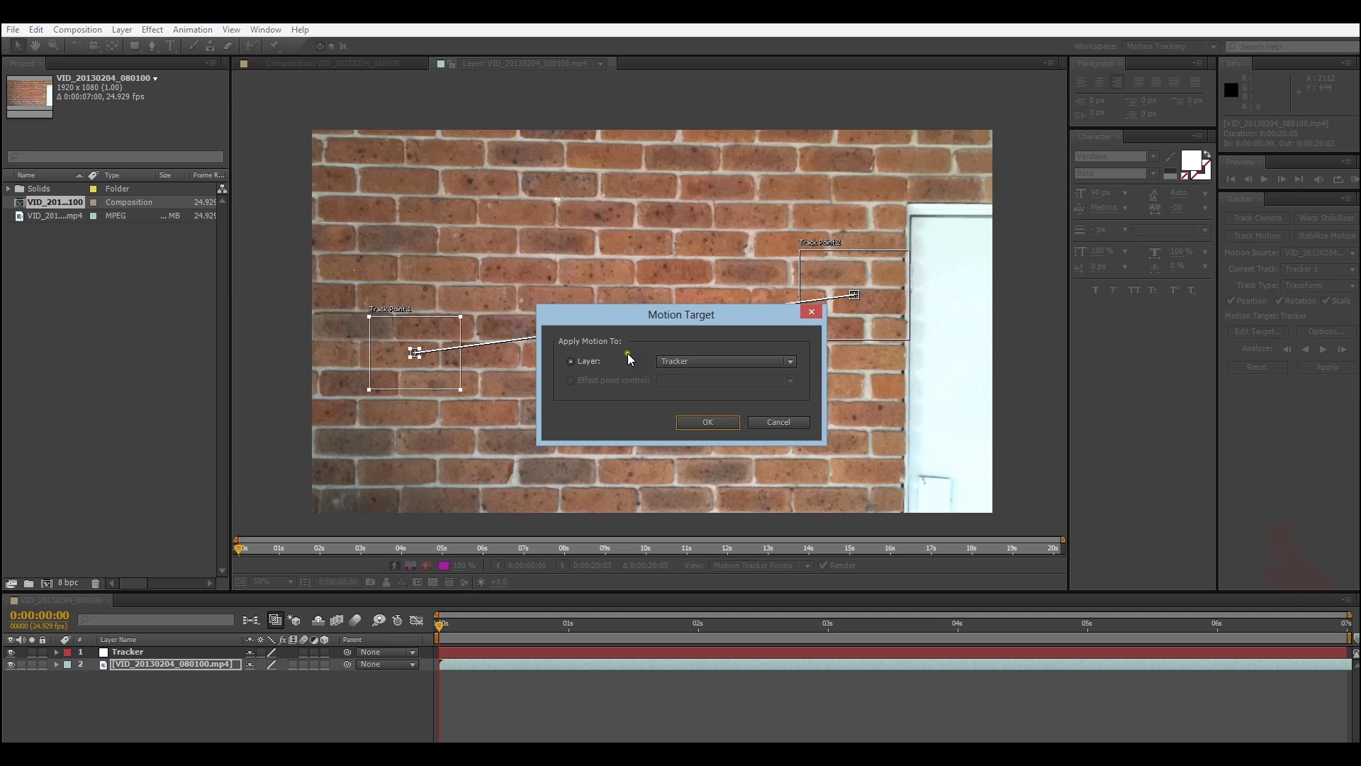
click(680, 361)
click(695, 370)
click(709, 422)
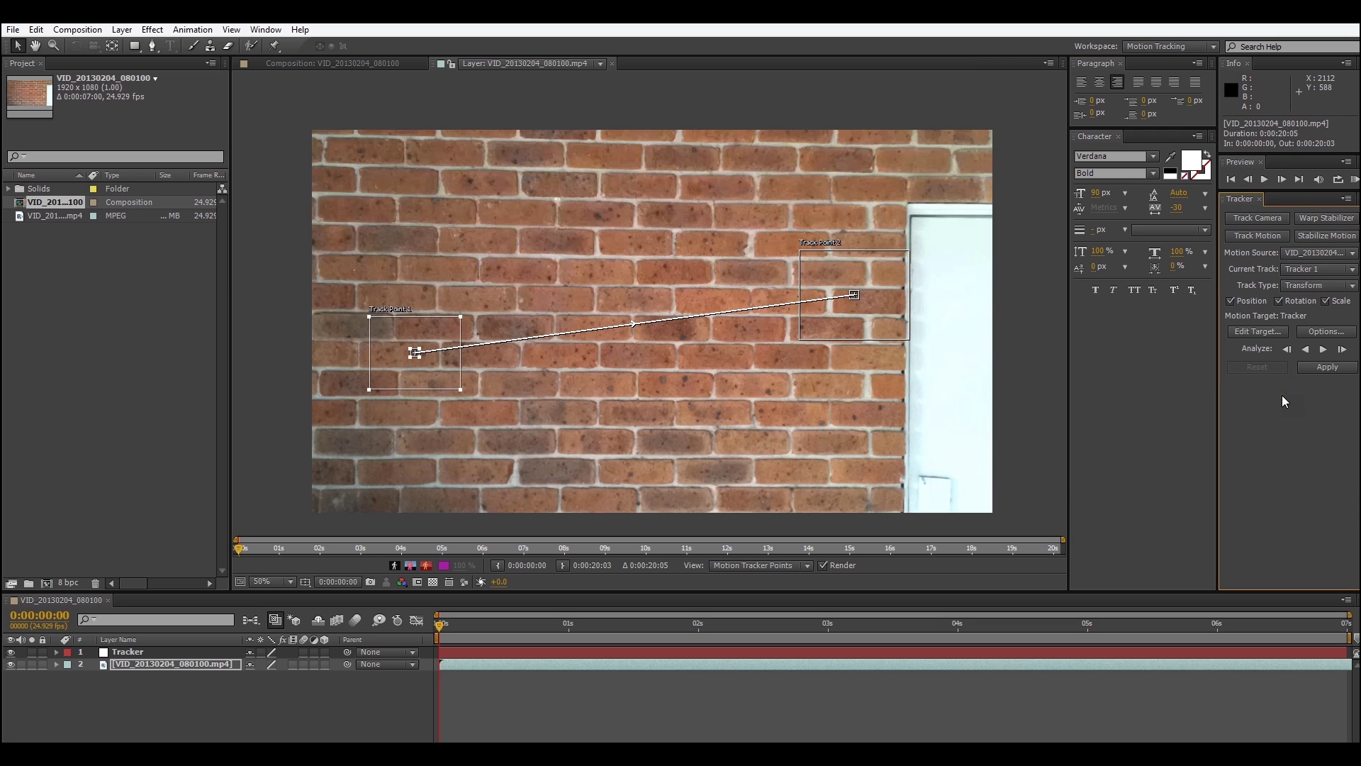
- Keep the track type on Transform and analyze the motion of both track points forward through the footage
click(1301, 255)
click(1269, 306)
click(1321, 287)
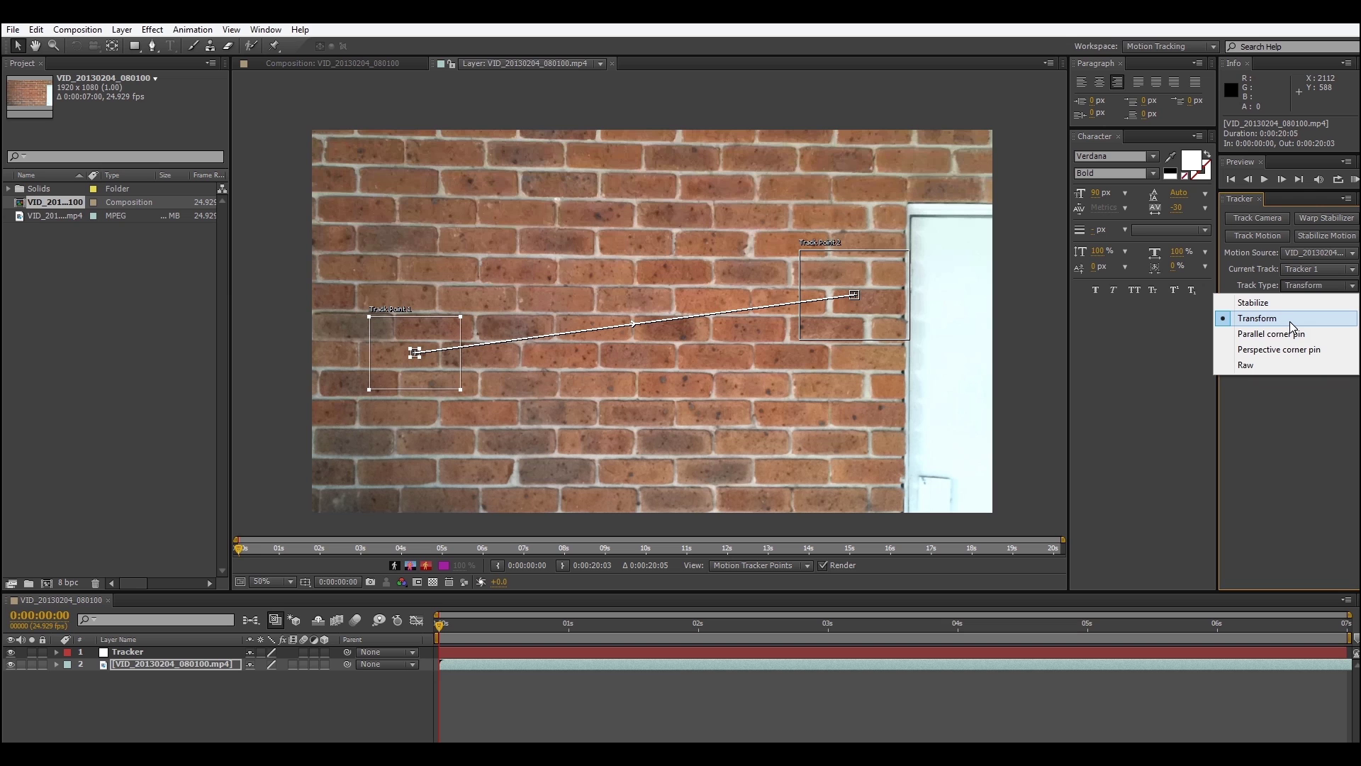
click(1326, 459)
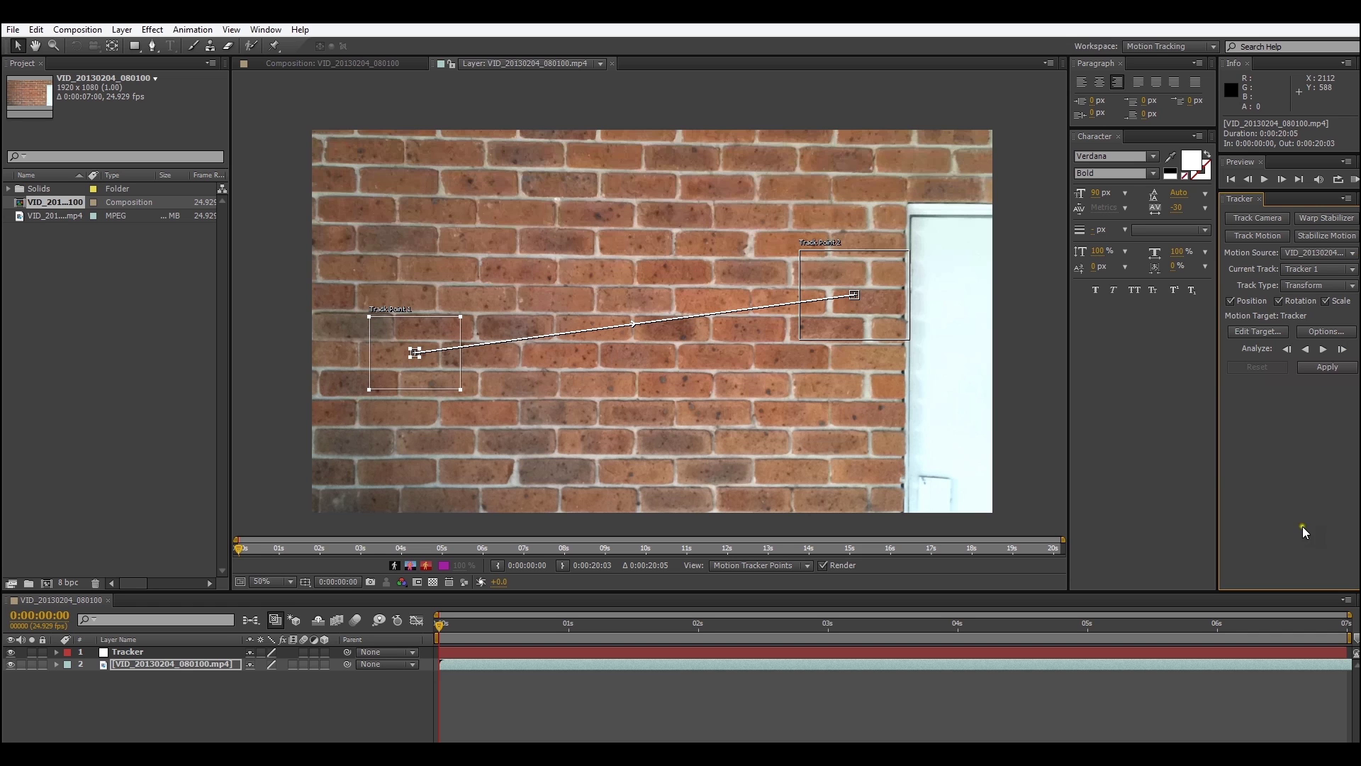
click(1323, 353)
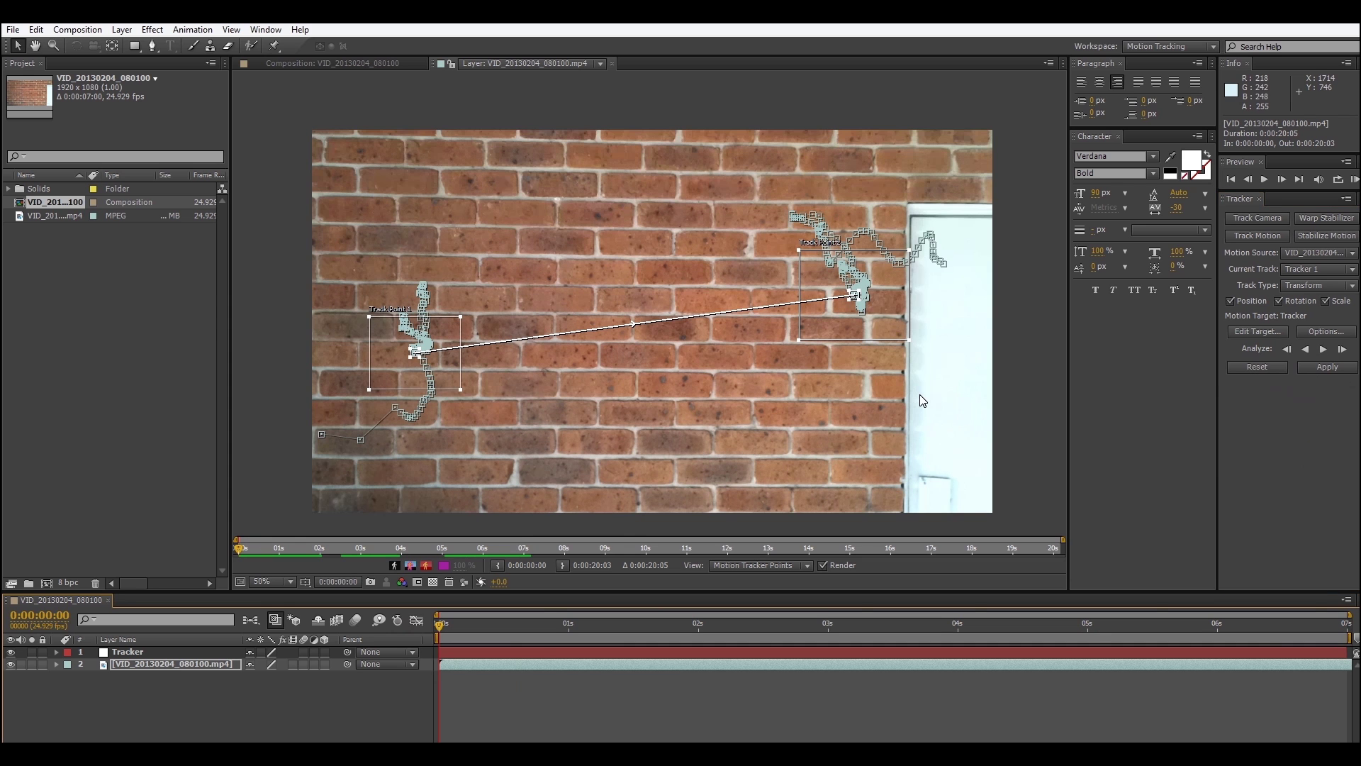
- At 0:00:04:22, enlarge Track Point 1's feature region to take in more of the brick around its dark spot
click(438, 624)
drag(439, 626, 987, 625)
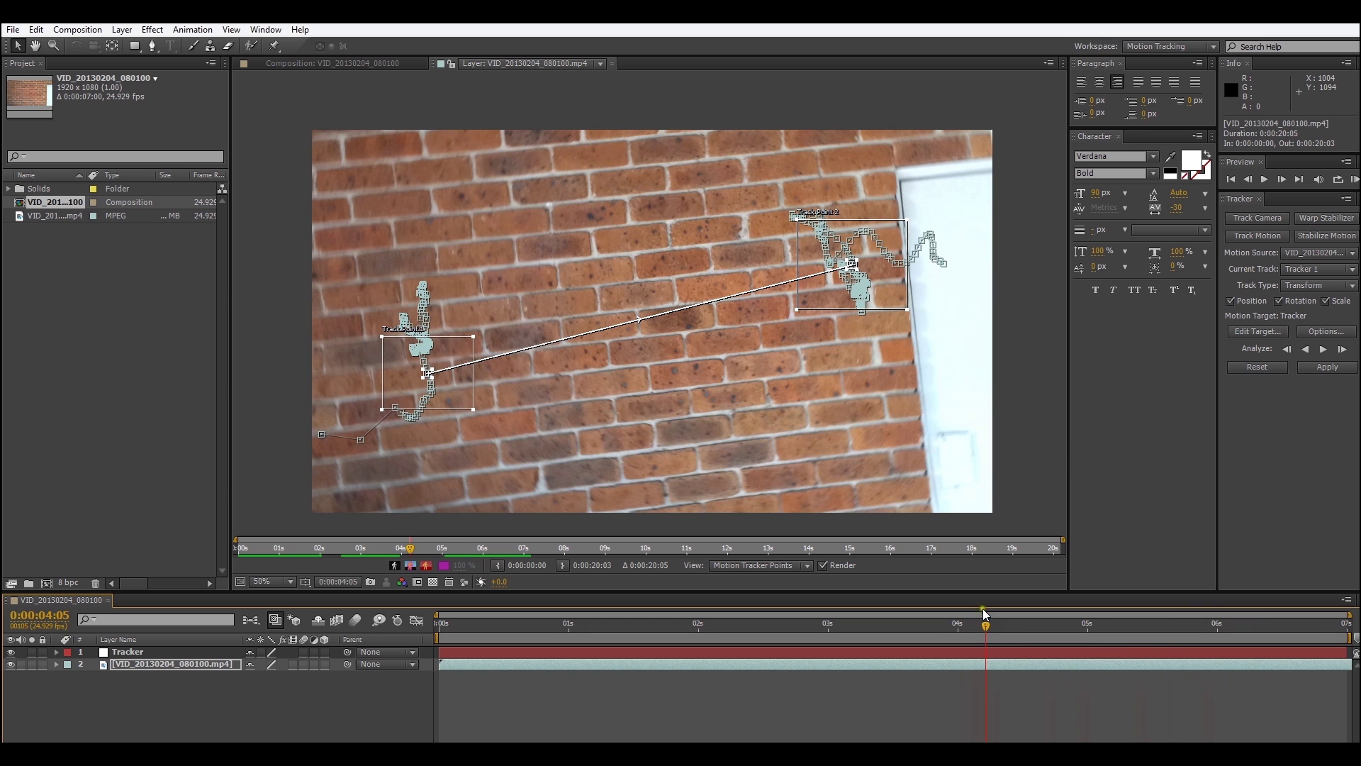
drag(987, 625, 1075, 638)
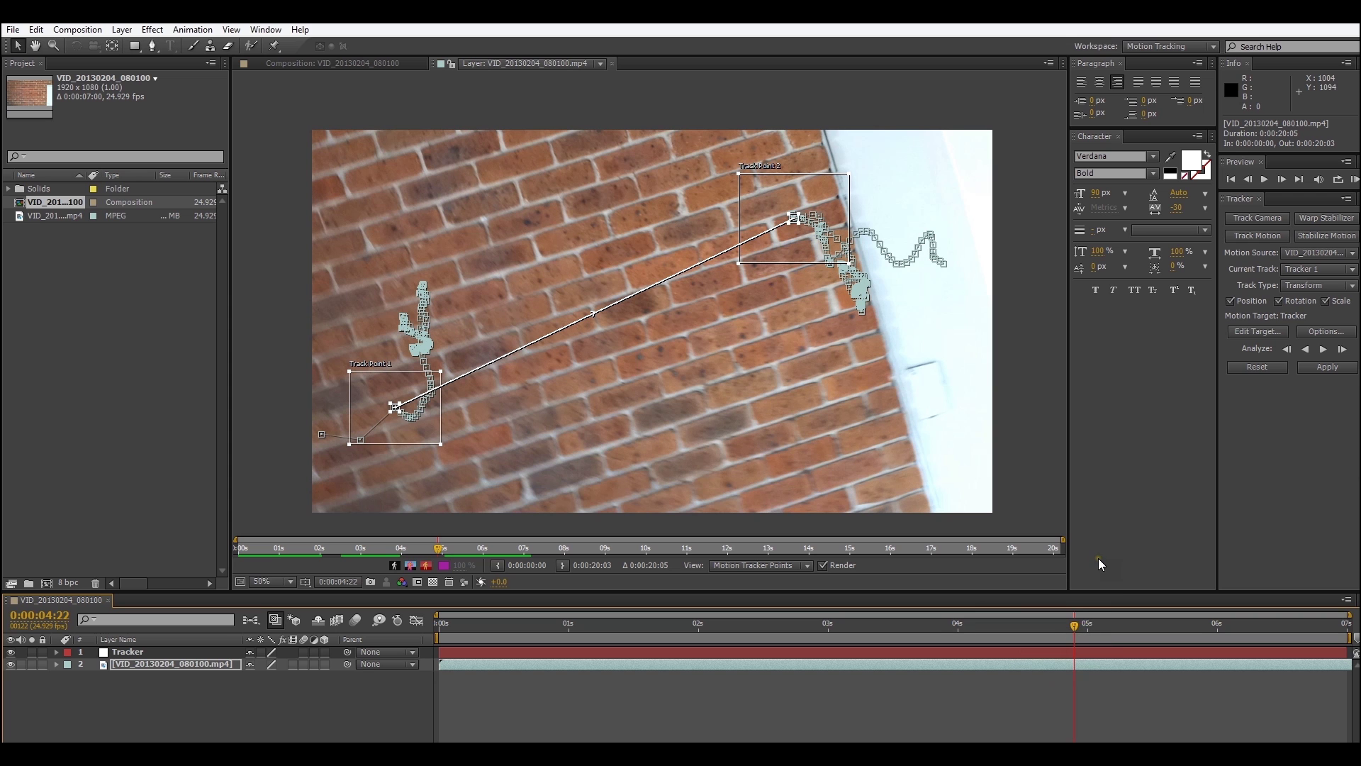
key(Page_Down)
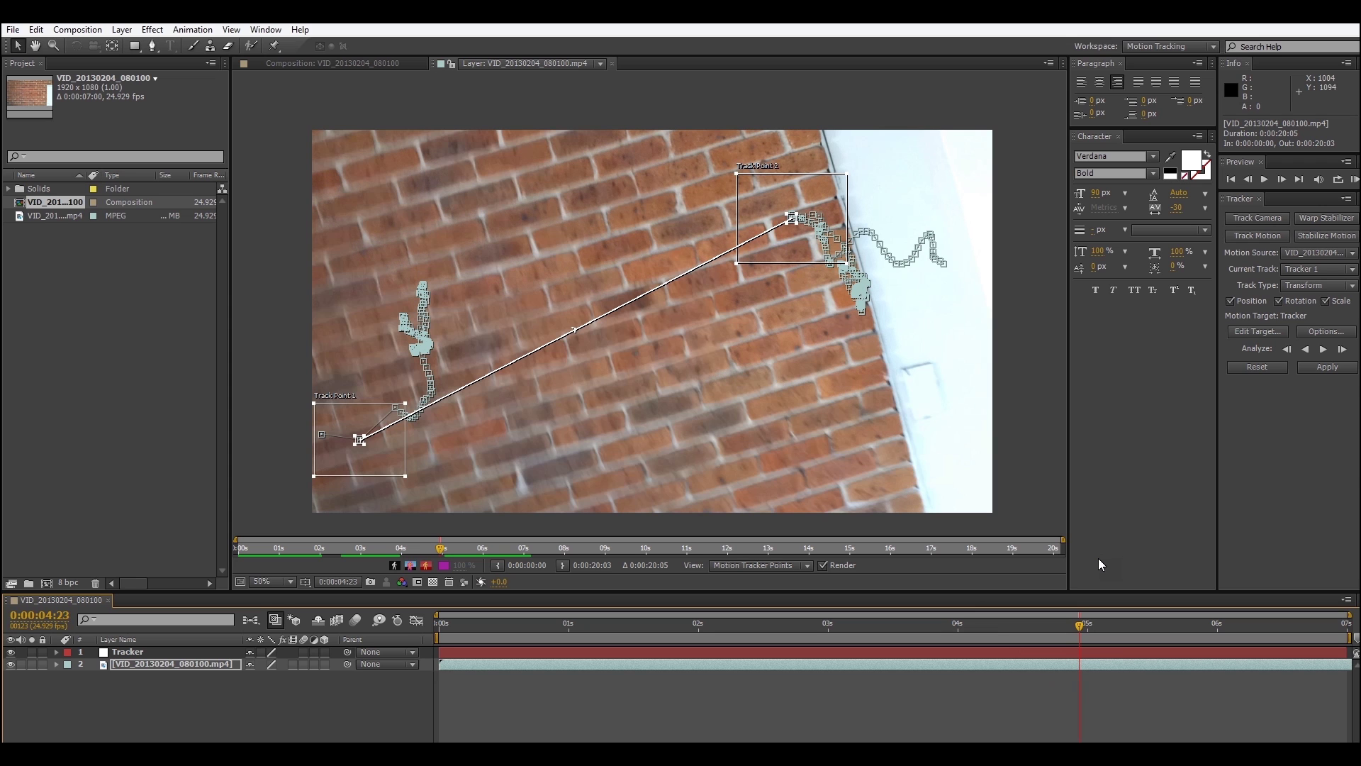
key(Page_Up)
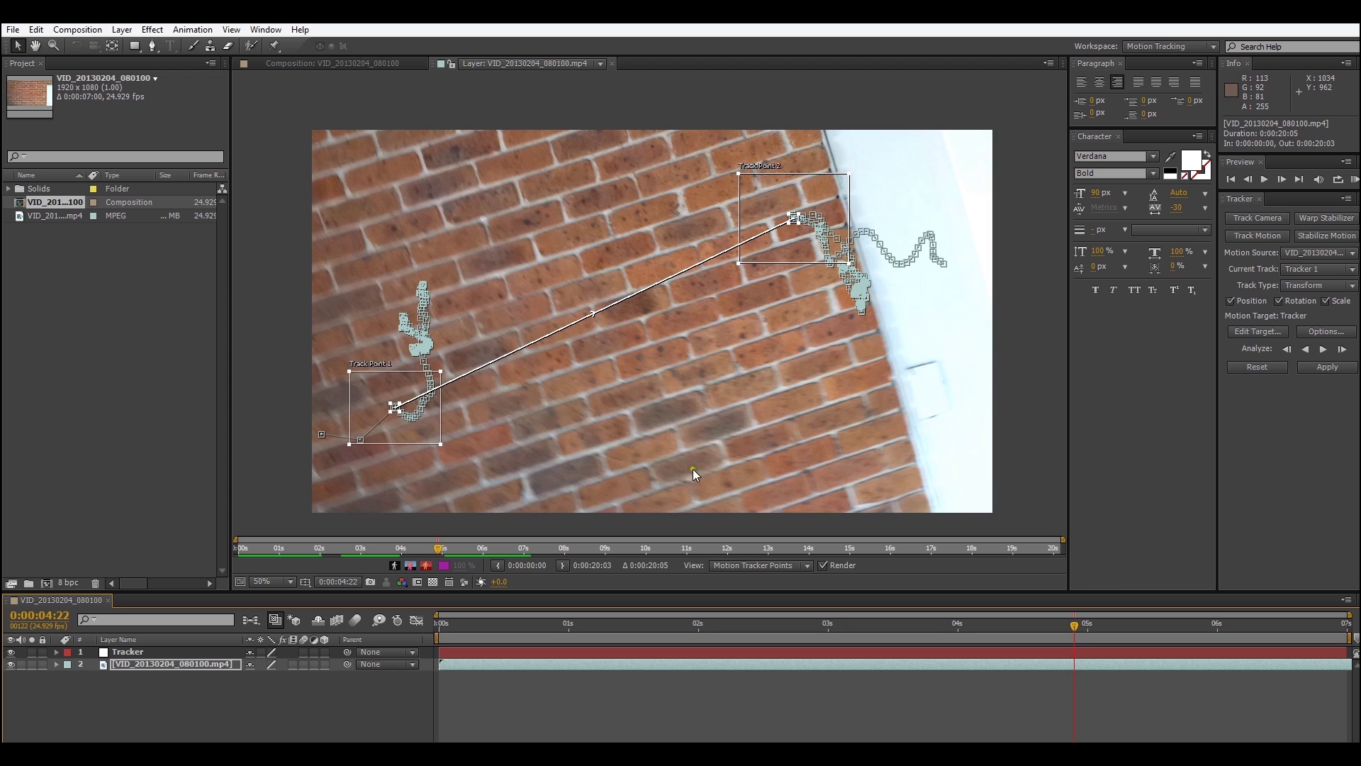
scroll(797, 441, up, 4)
drag(701, 438, 1163, 225)
drag(557, 405, 922, 153)
drag(408, 406, 601, 350)
key(ctrl+z)
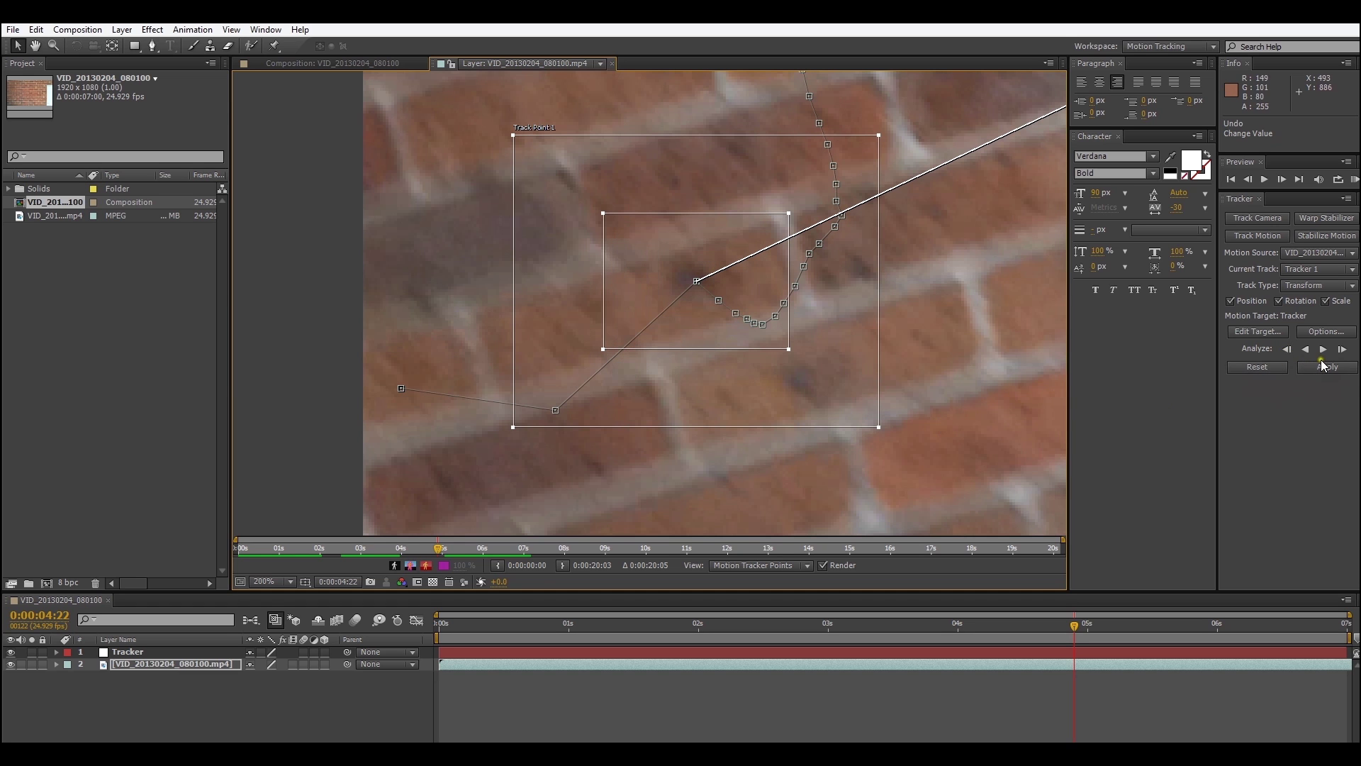
- Re-analyze the track one frame at a time up to 0:00:05:02 and continuously forward through the rest of the clip
click(1342, 351)
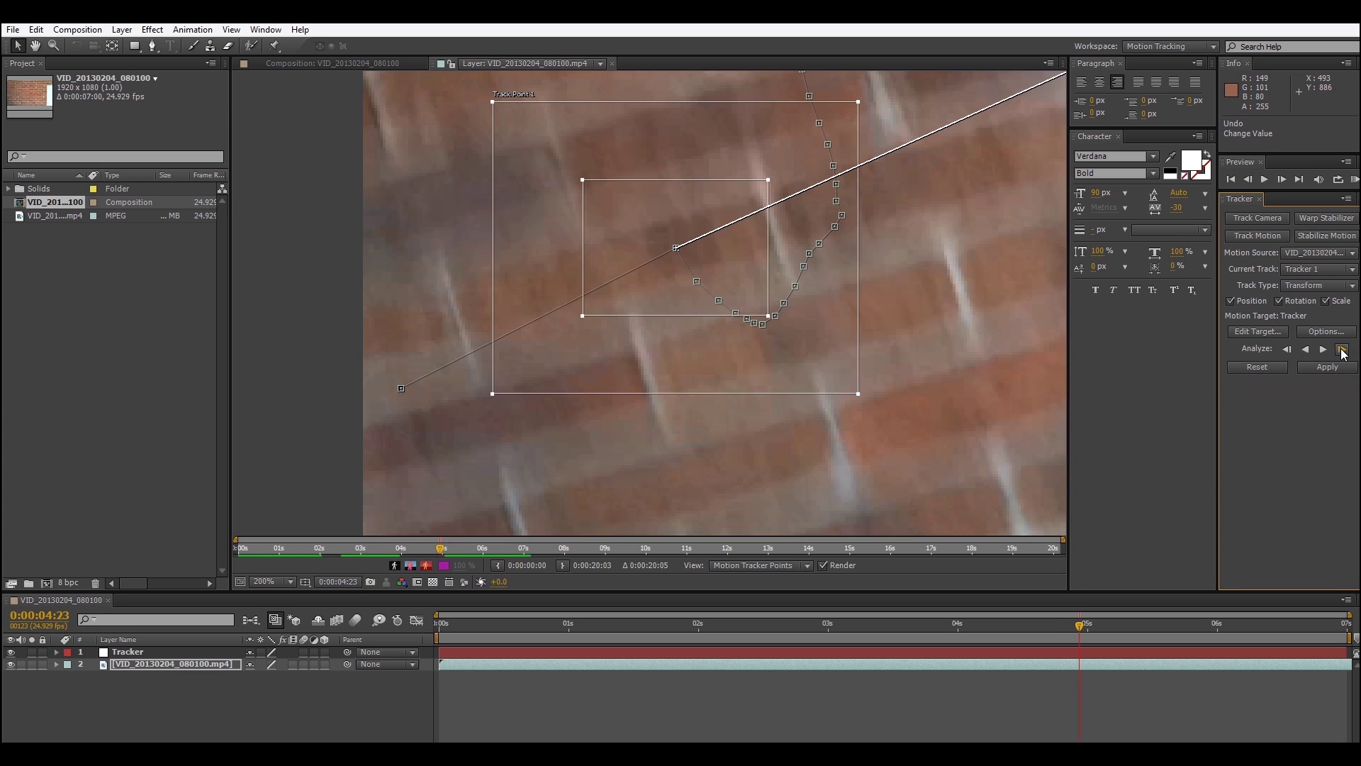
scroll(919, 404, down, 2)
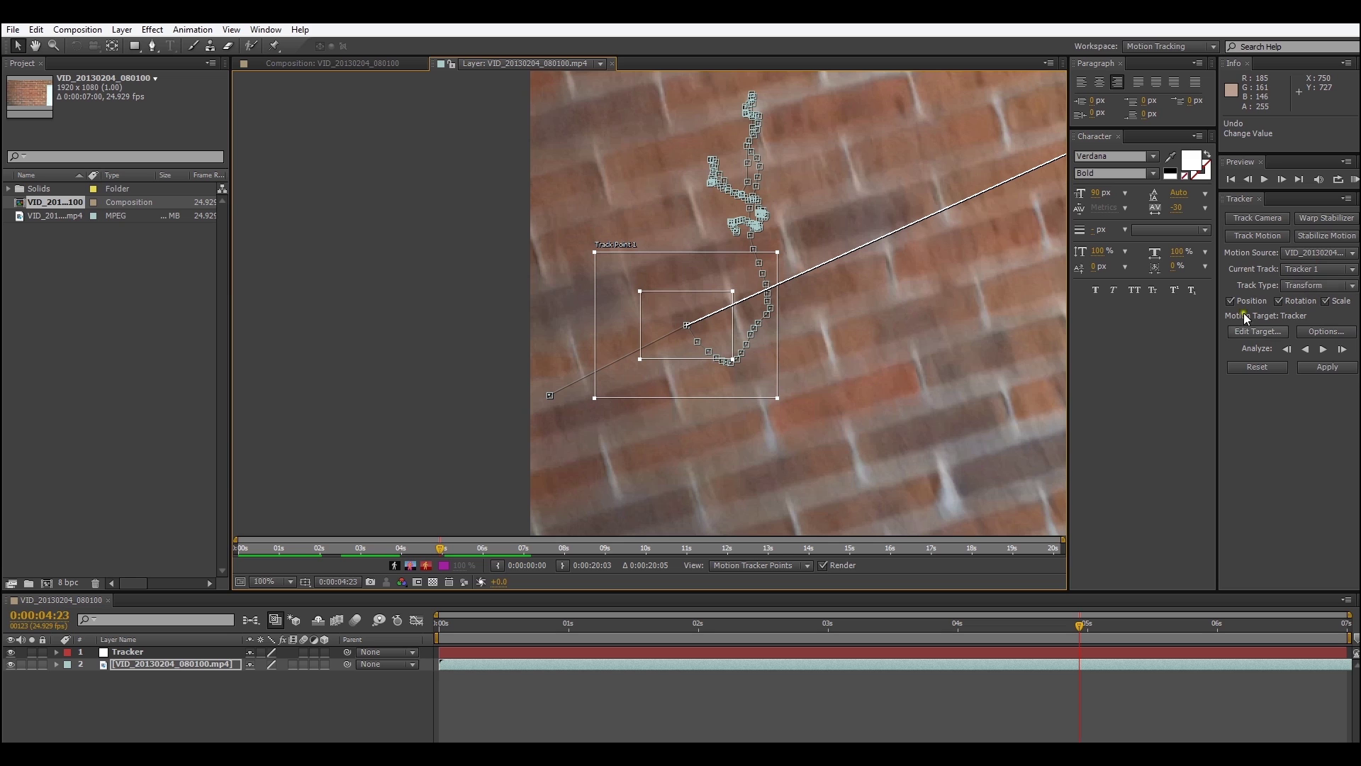
click(1343, 352)
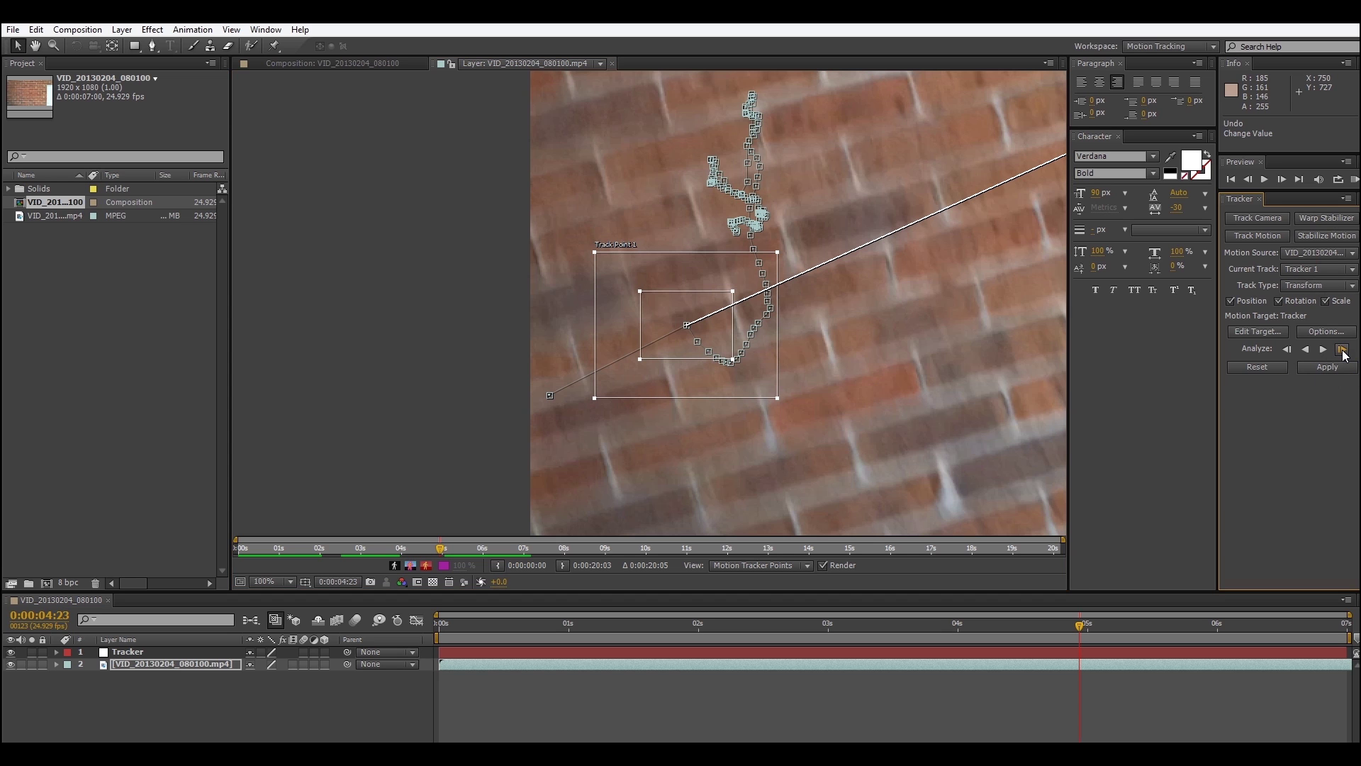
click(1343, 351)
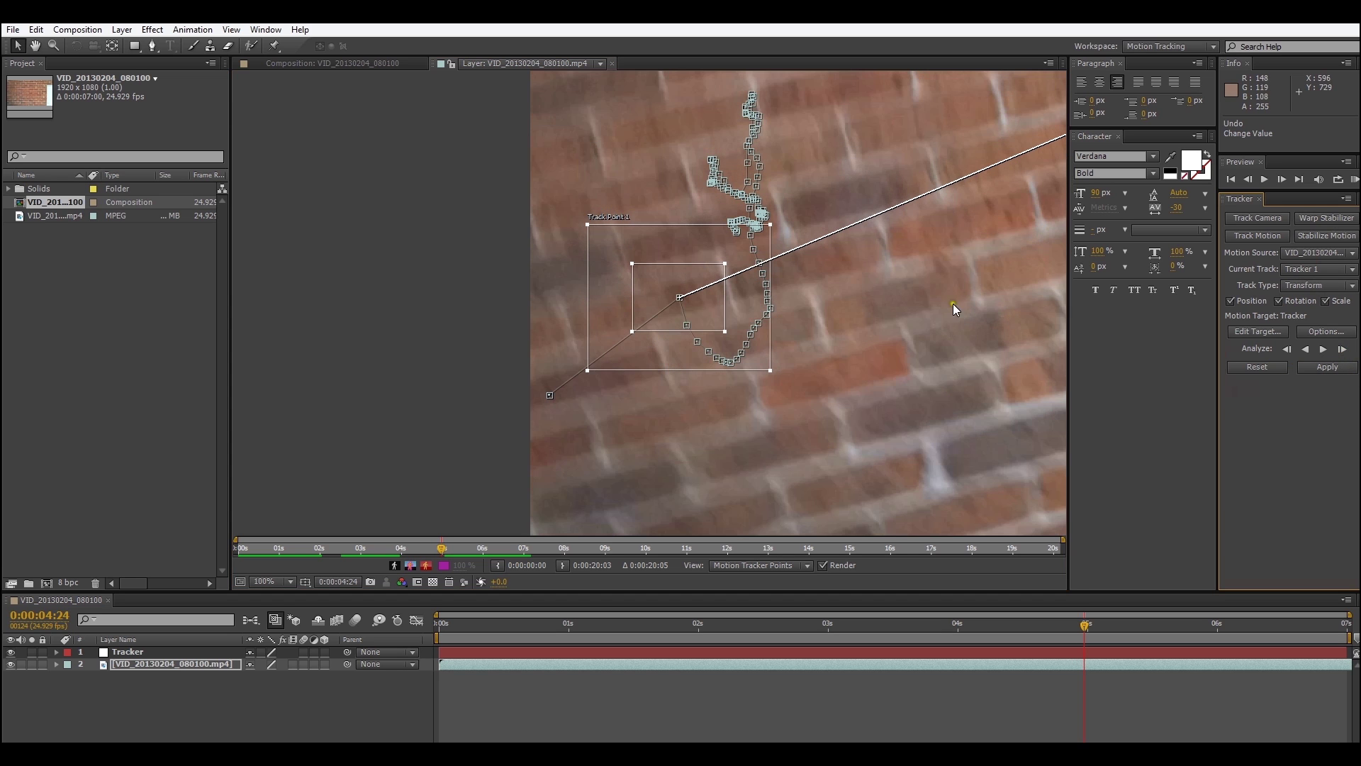
drag(953, 303, 996, 390)
click(1343, 350)
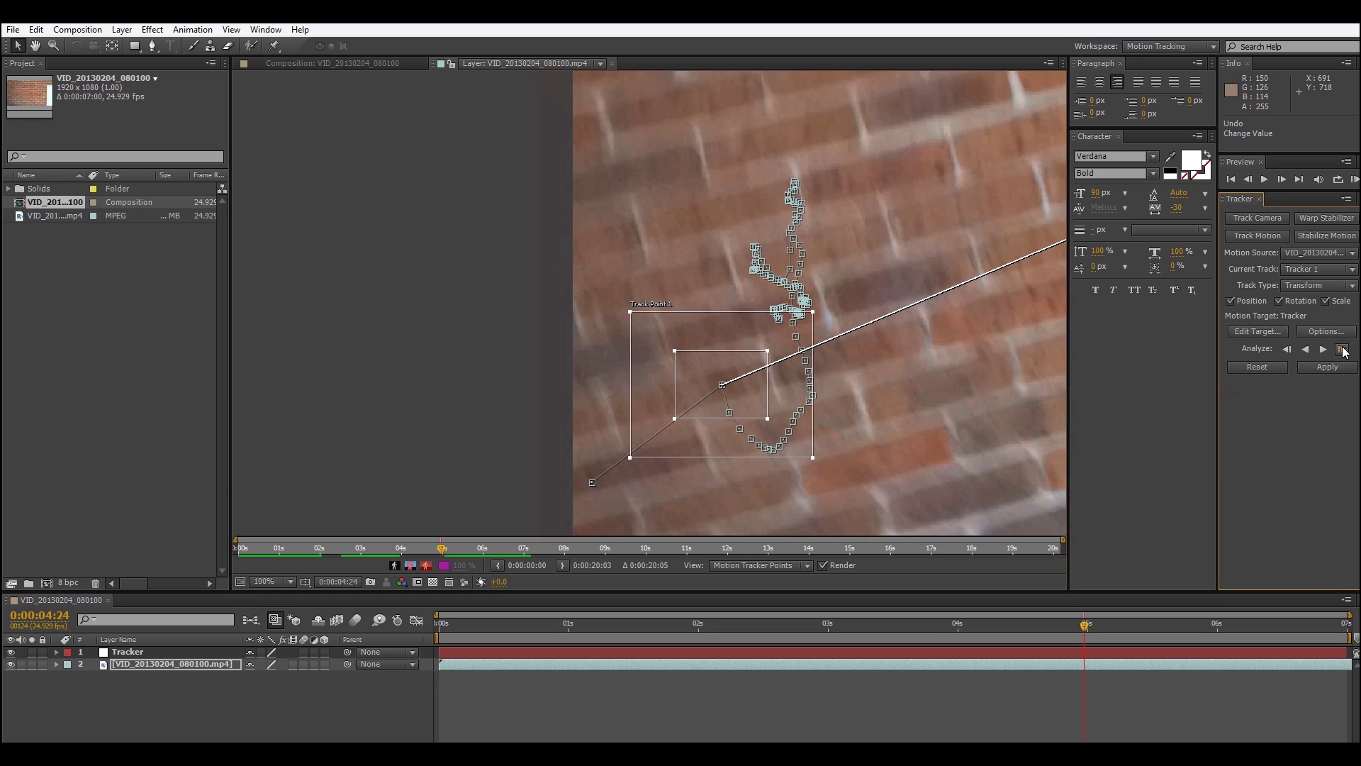
click(1343, 351)
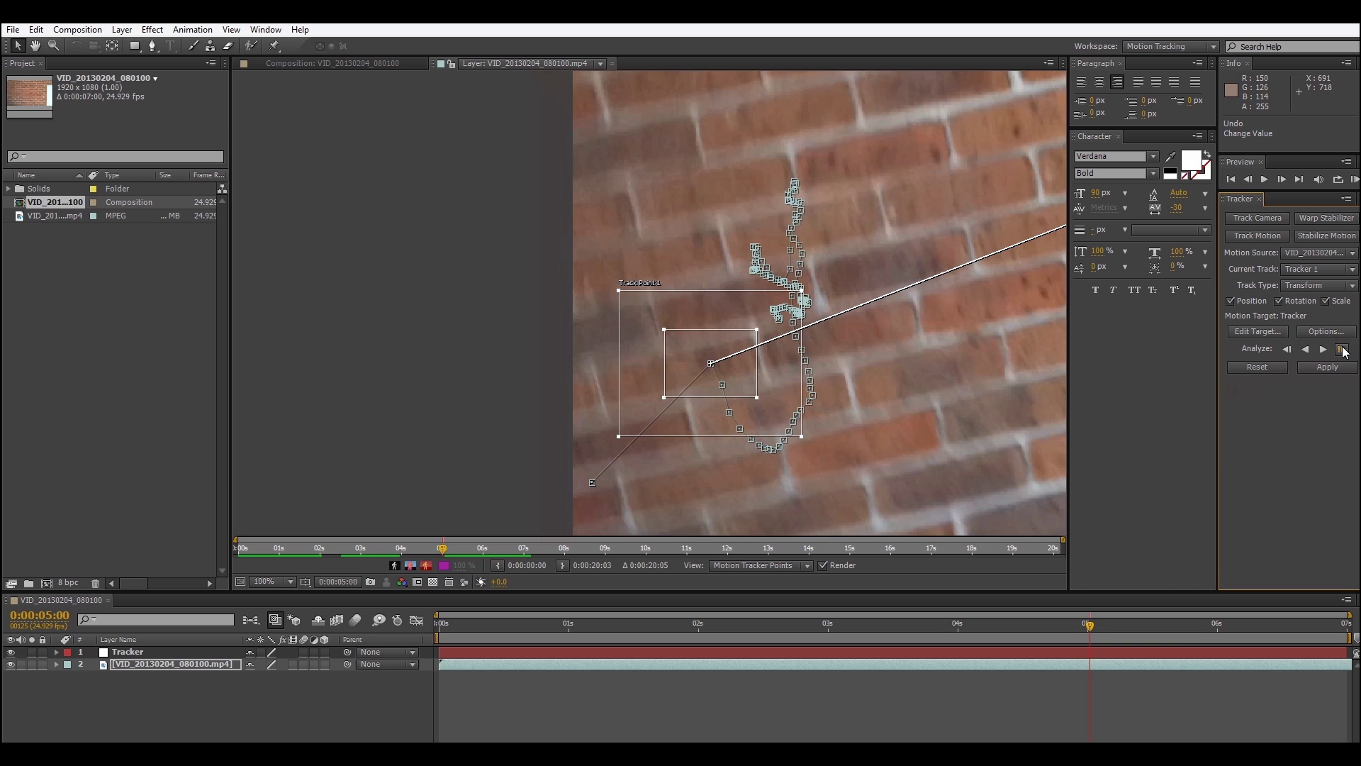
click(1342, 349)
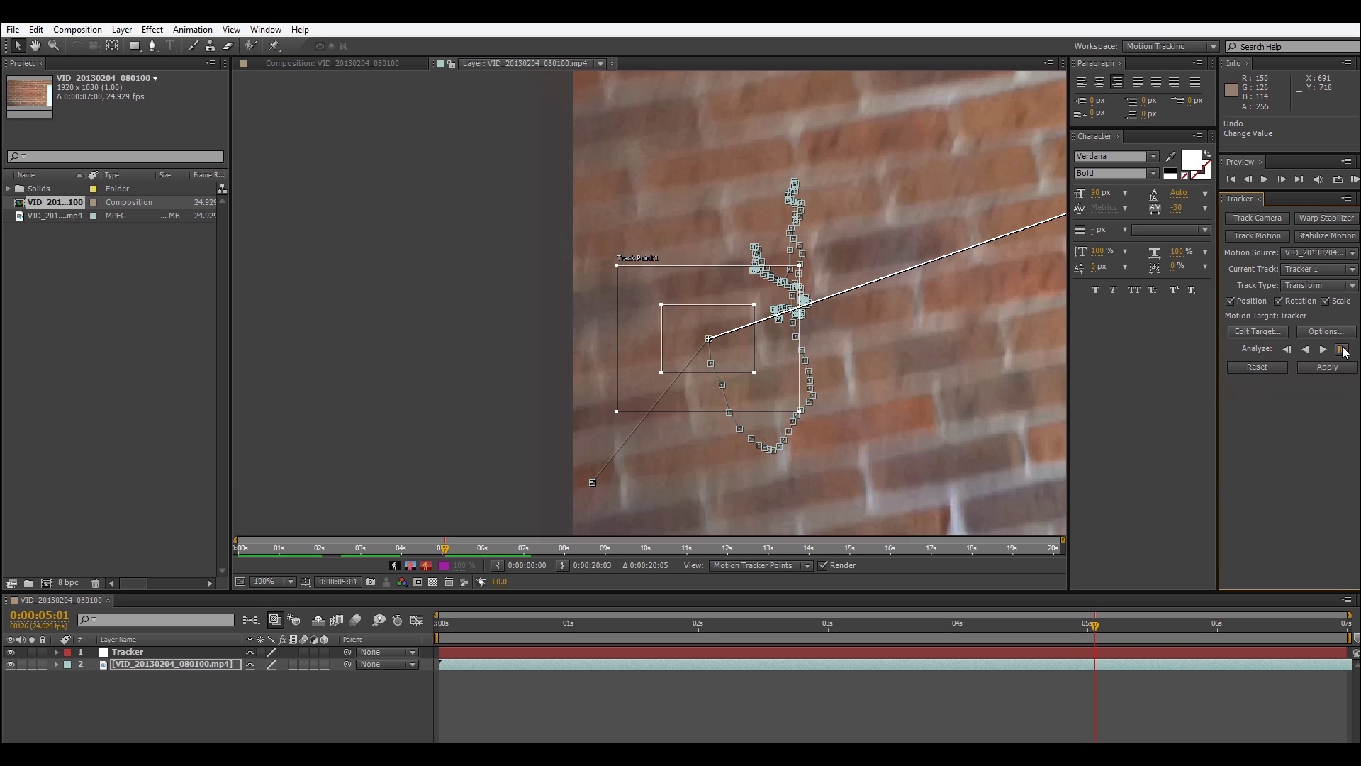
click(1342, 349)
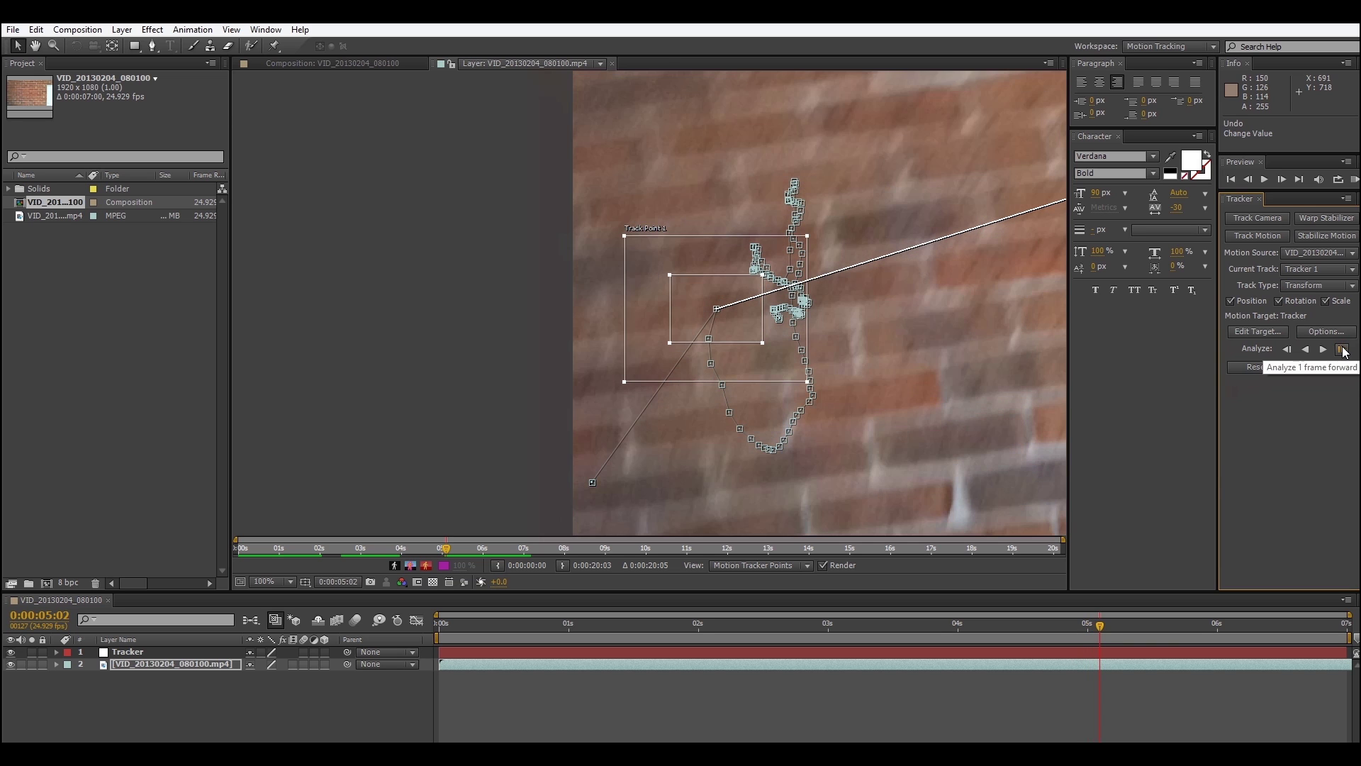
click(1323, 349)
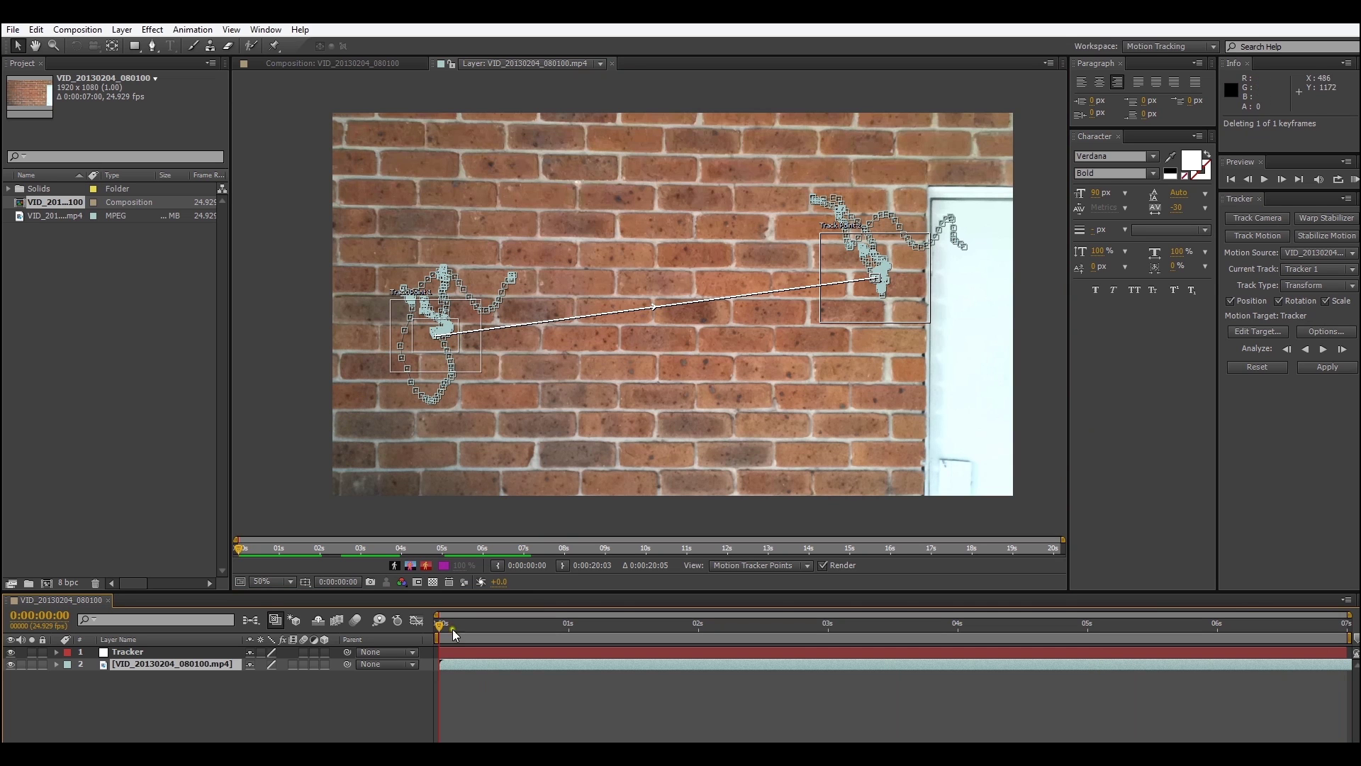
- Apply the motion track to the Tracker layer in the X and Y dimensions
mouse_move(440, 624)
mouse_down()
mouse_move(972, 627)
mouse_move(1173, 579)
mouse_move(425, 567)
mouse_up()
click(1333, 367)
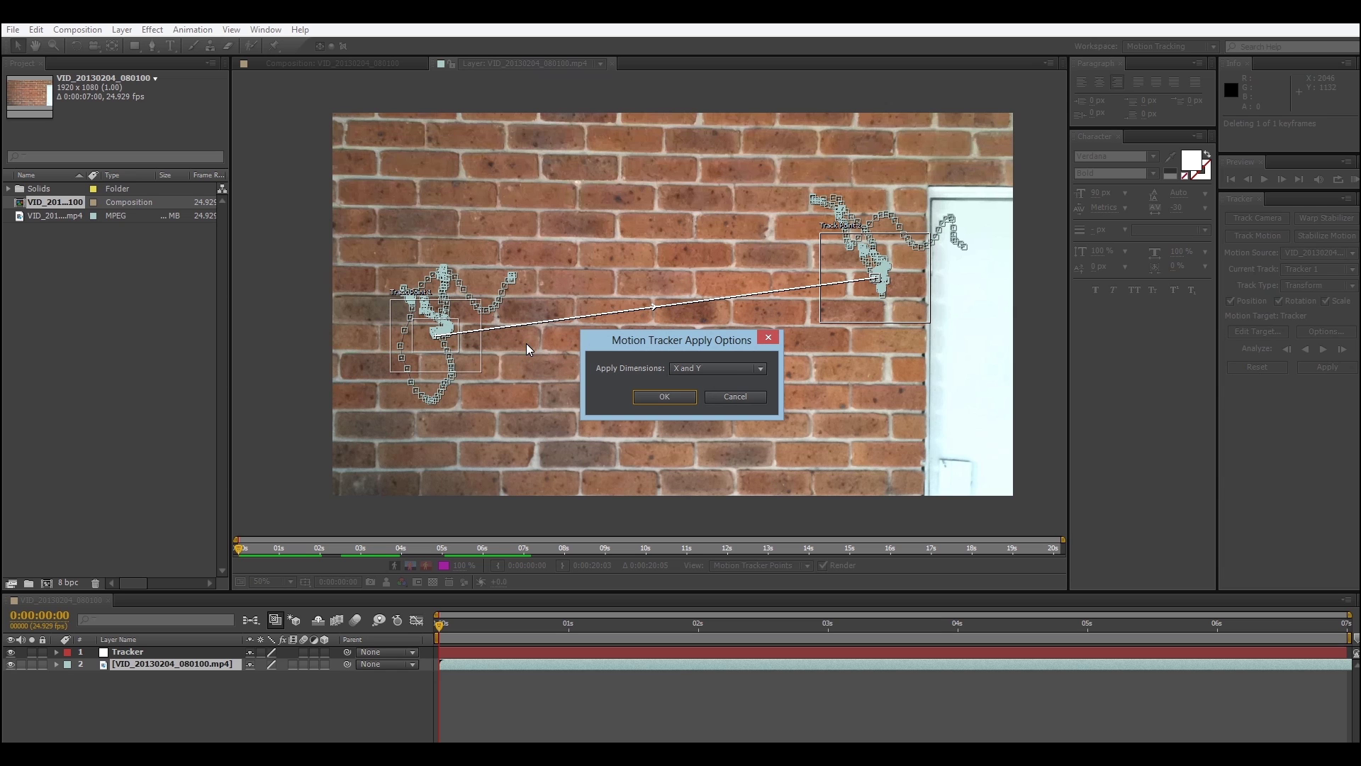
click(723, 369)
click(728, 371)
click(729, 371)
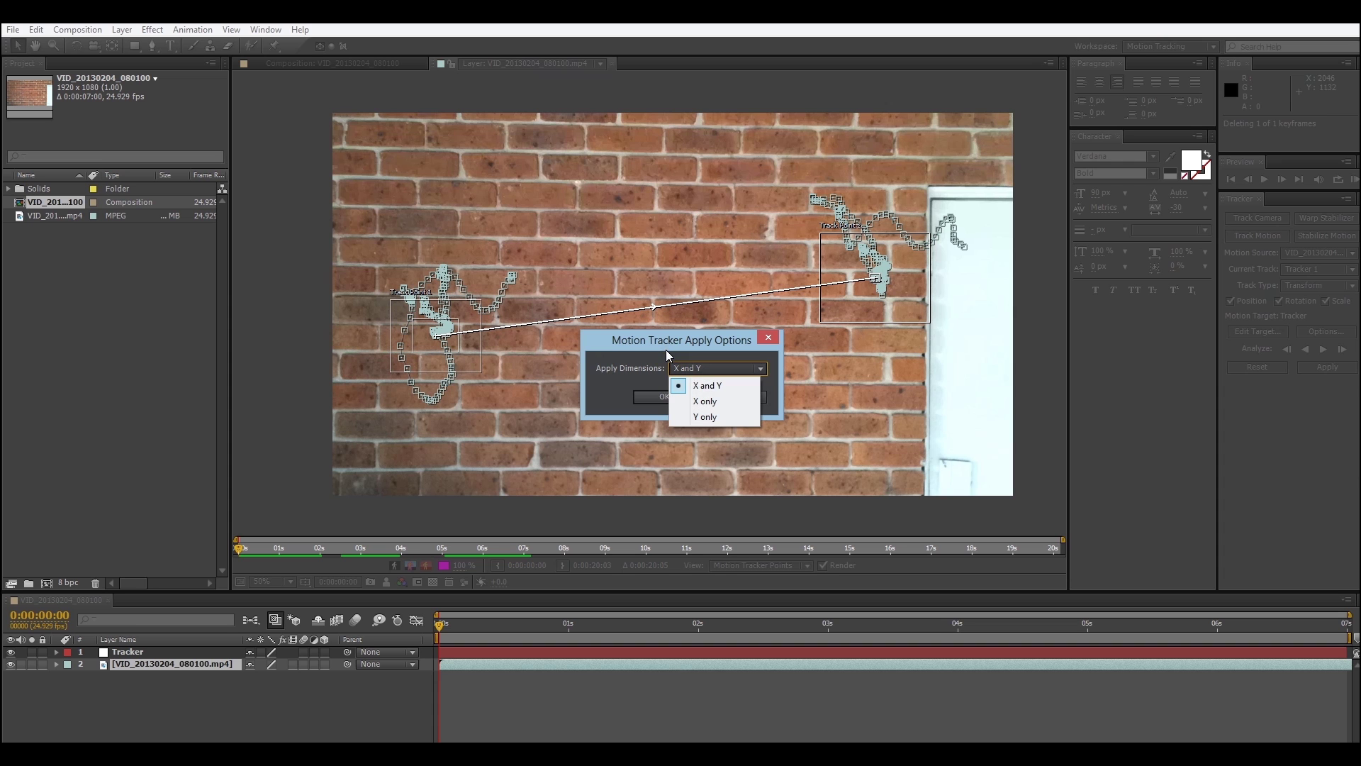
click(653, 398)
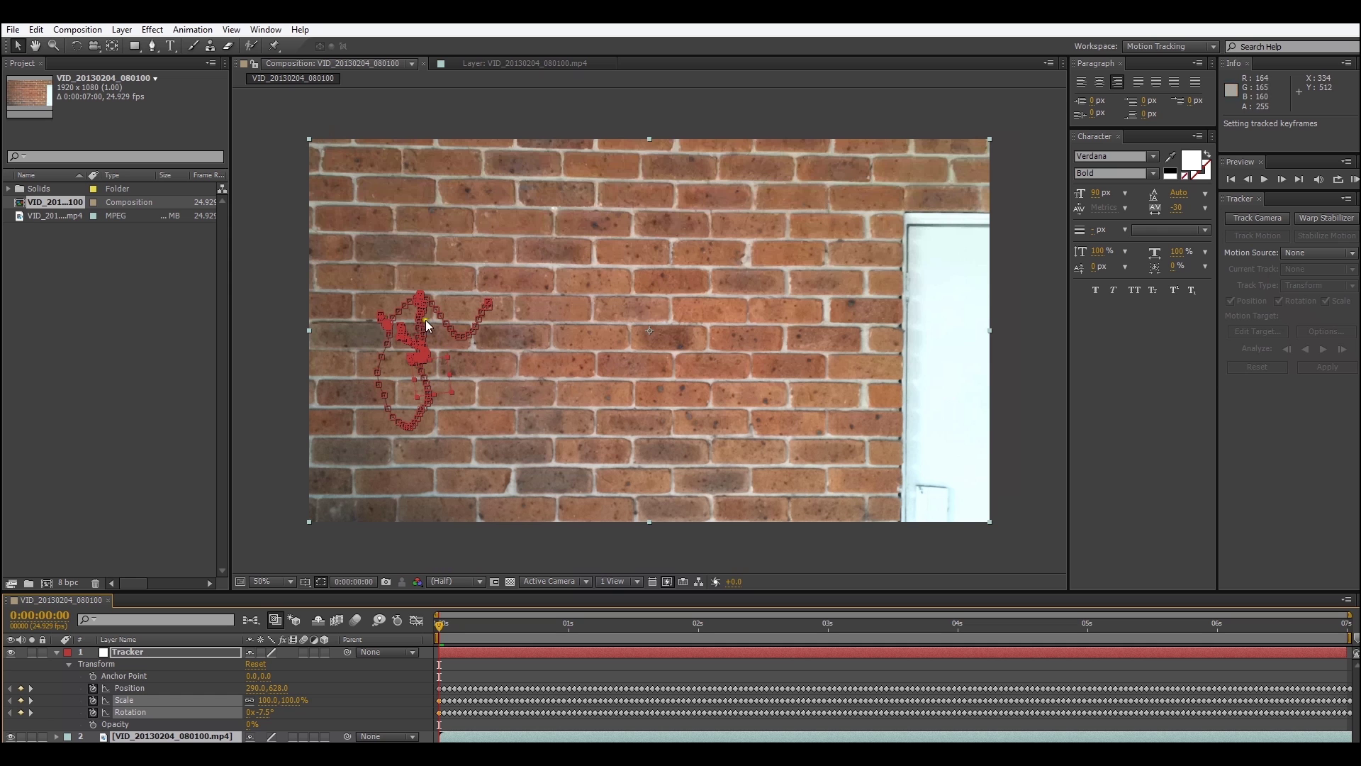
- Collapse the Tracker layer's properties and switch to the Standard workspace
drag(440, 623, 399, 624)
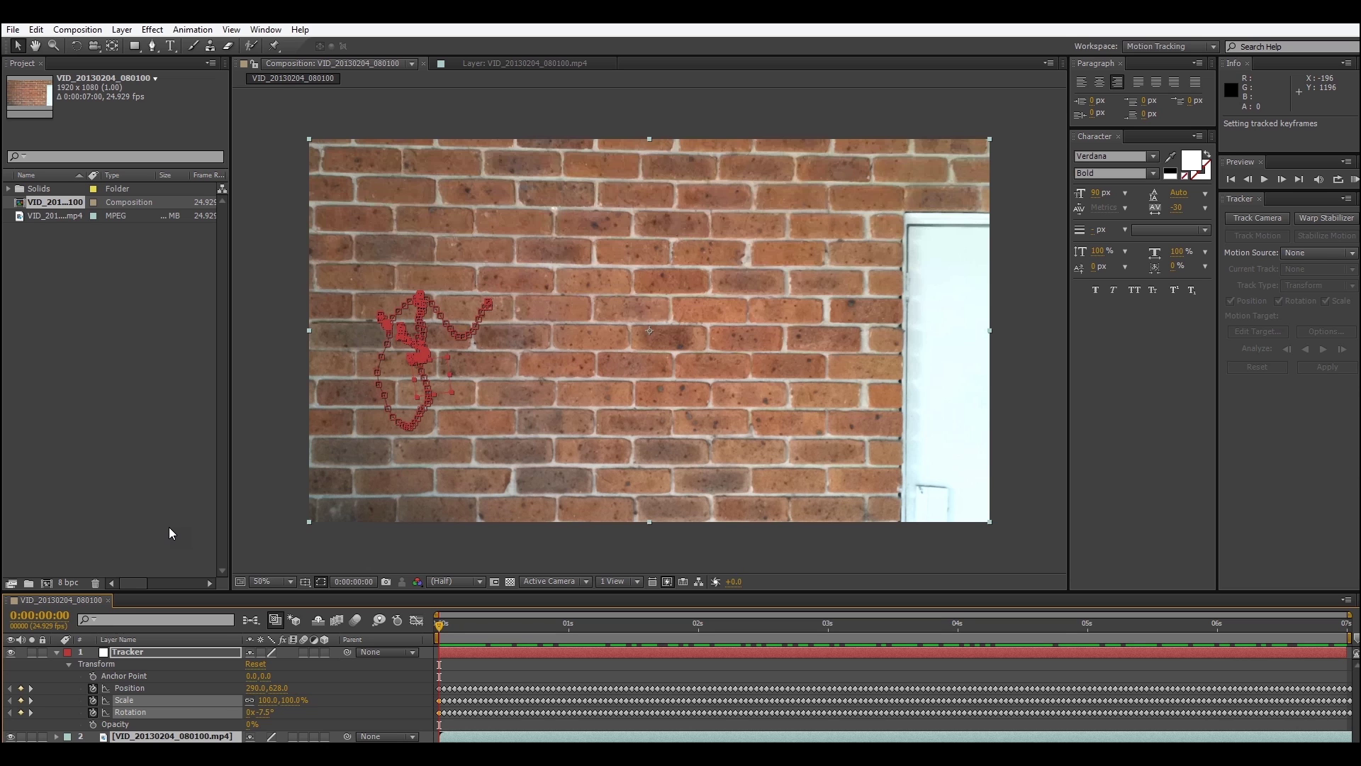
click(56, 652)
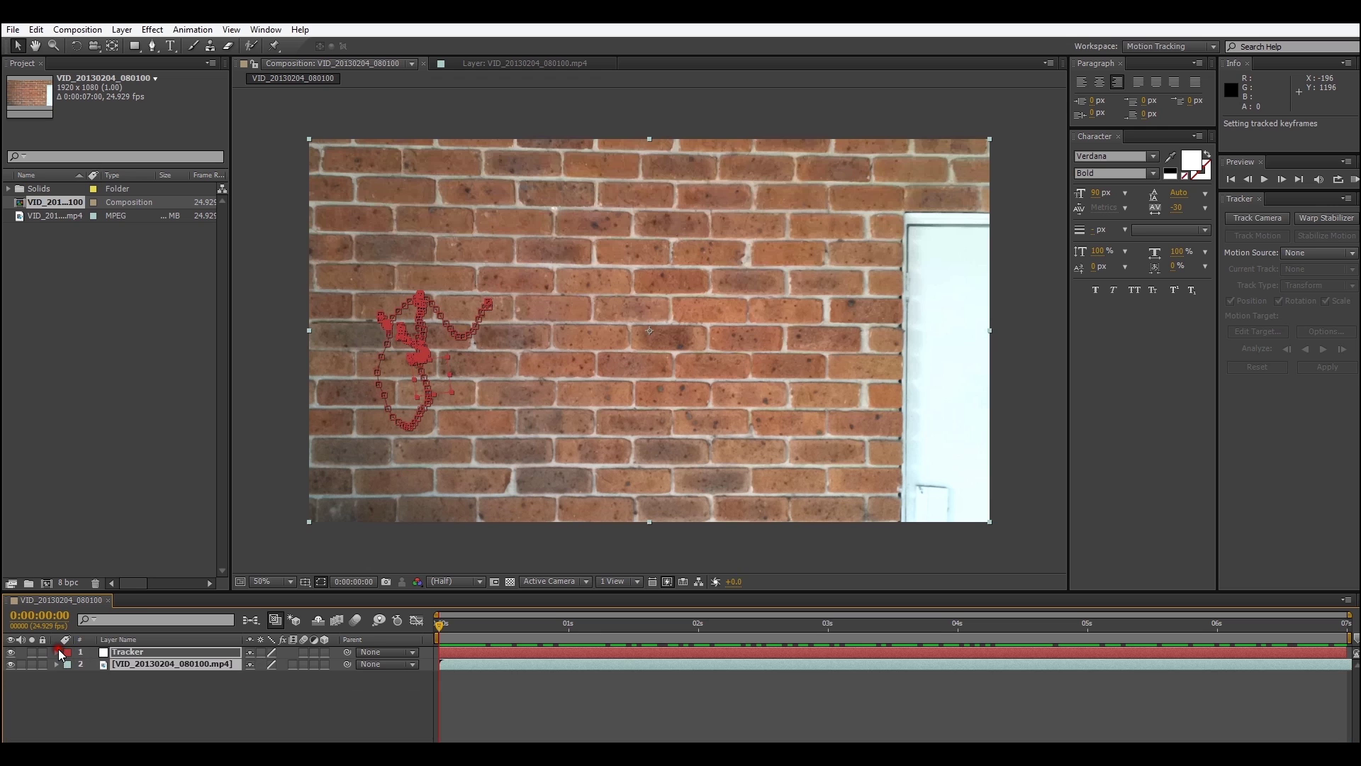
click(137, 689)
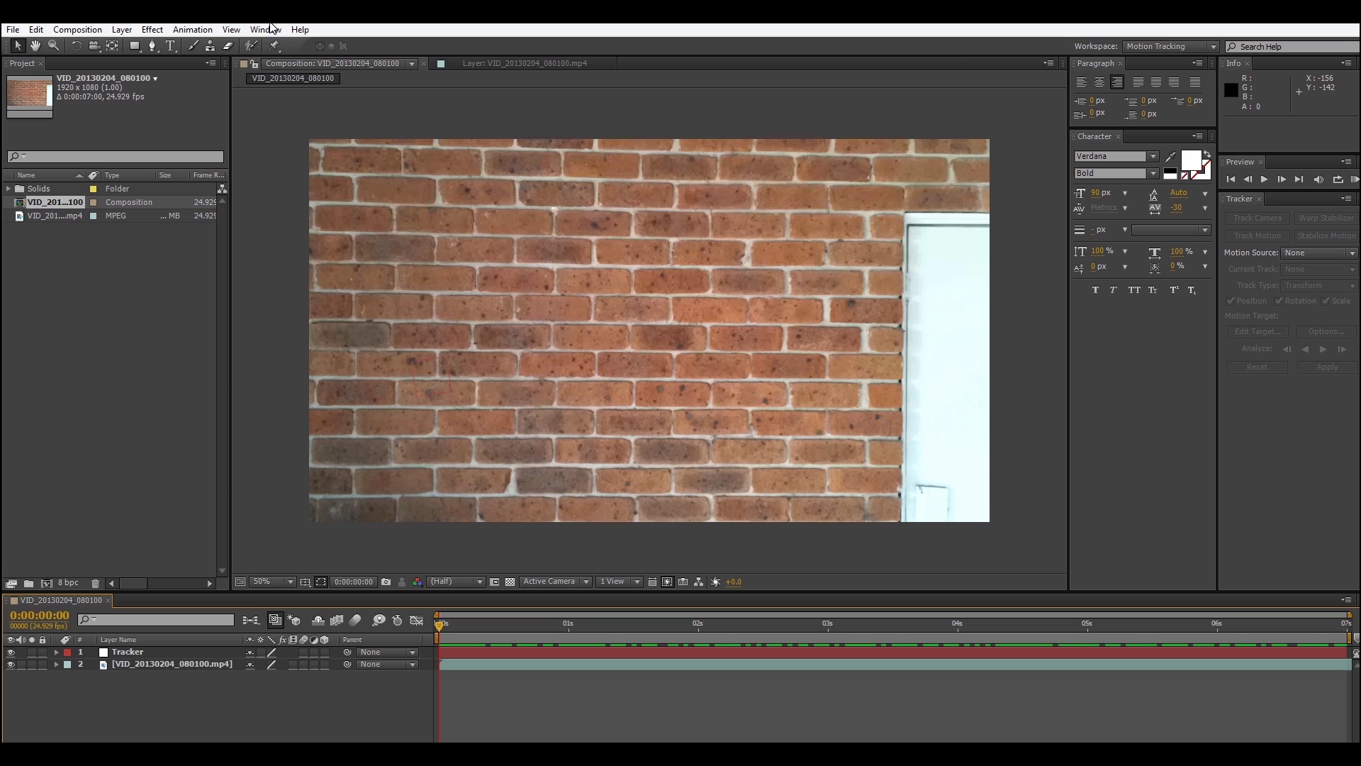
click(273, 29)
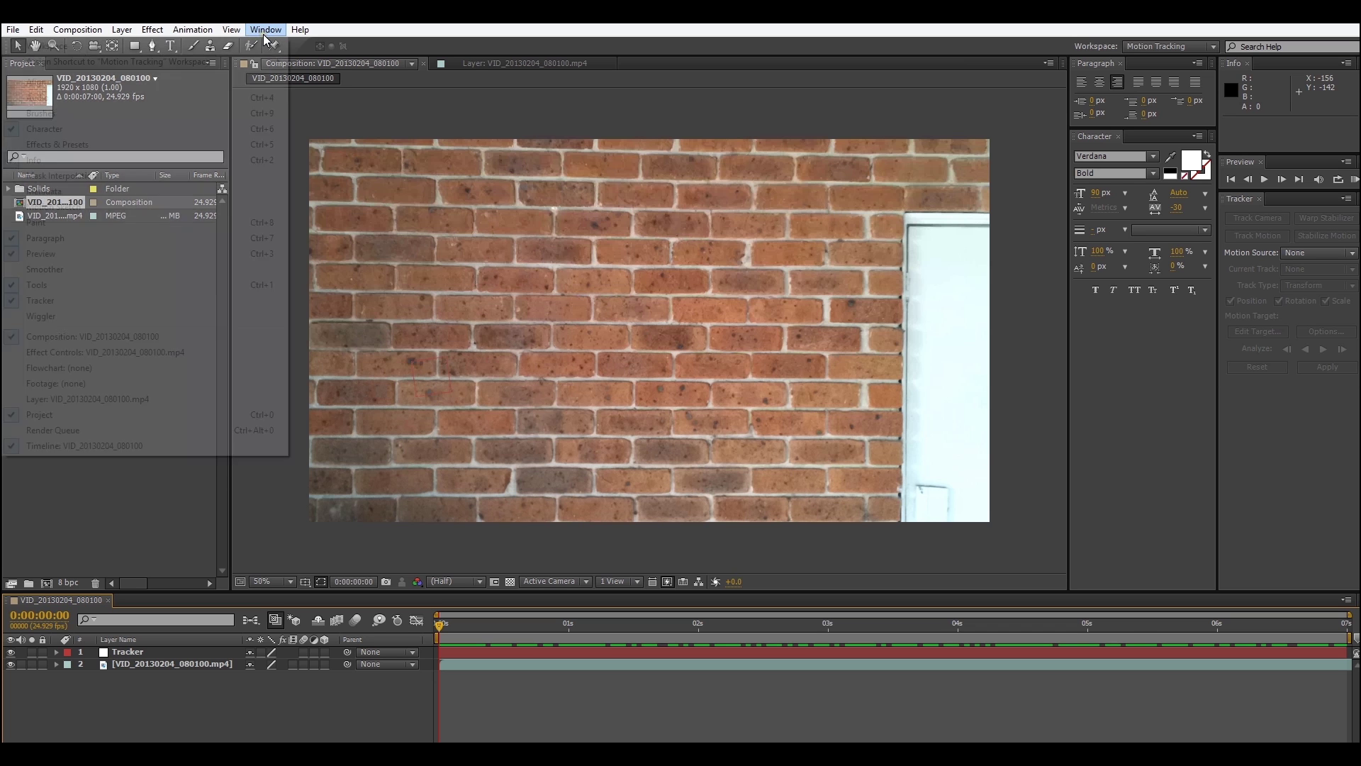
mouse_move(267, 47)
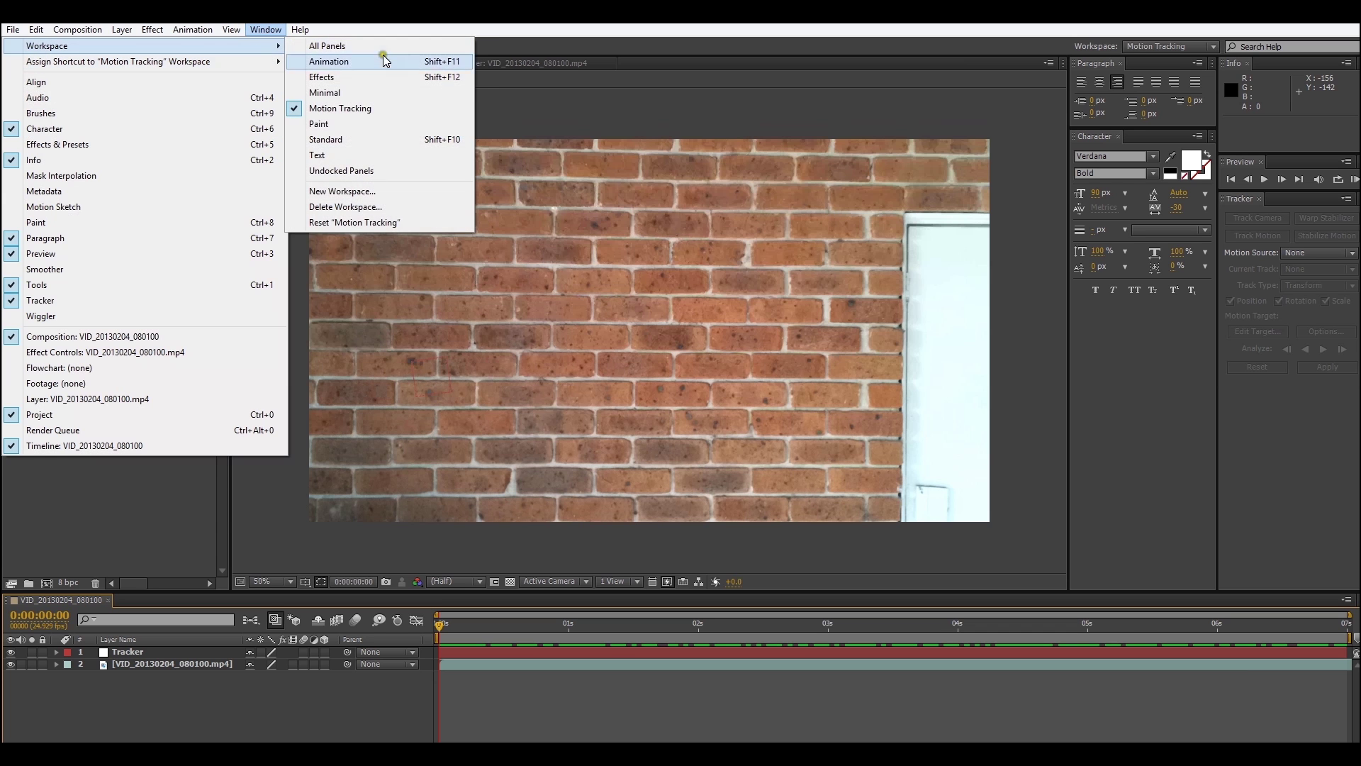
click(364, 136)
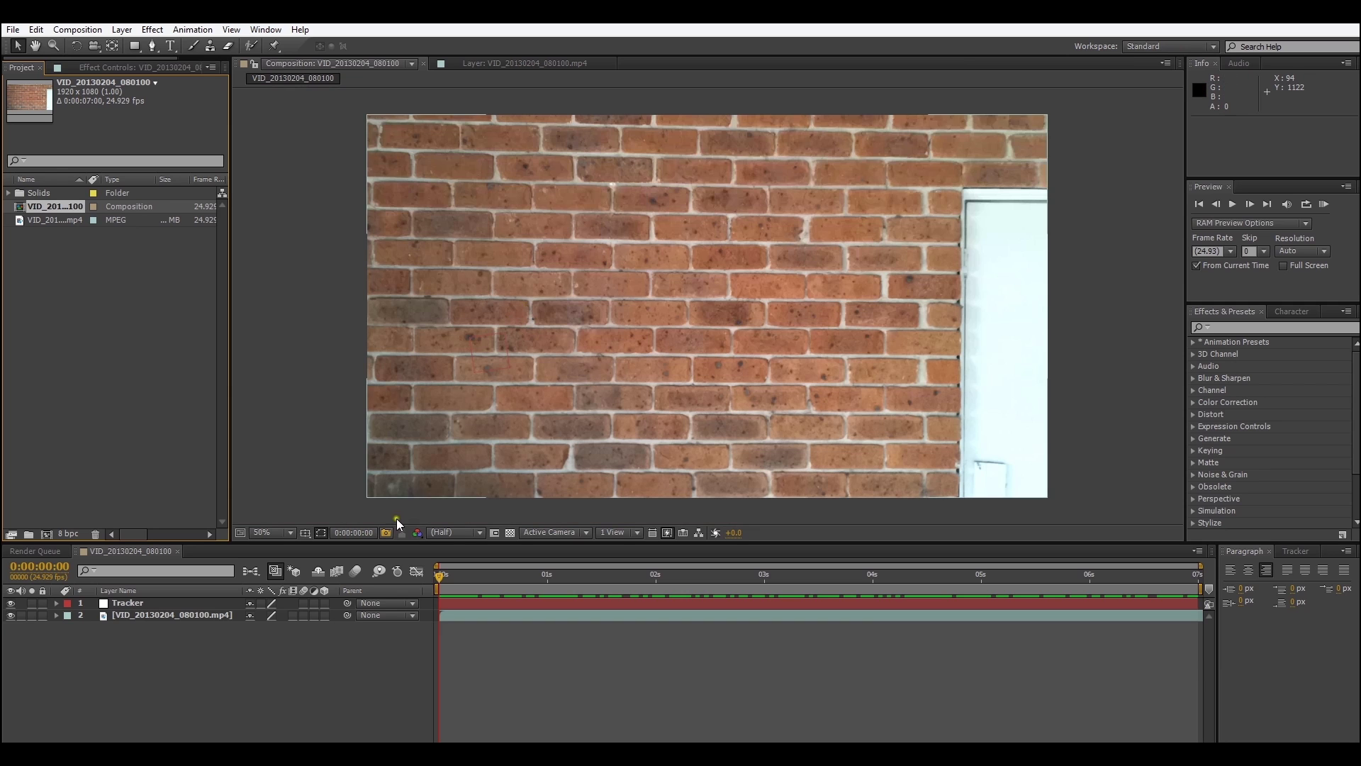
- Create a text layer above the Tracker layer reading "Mini Tut Monday EP 9"
click(134, 604)
click(140, 616)
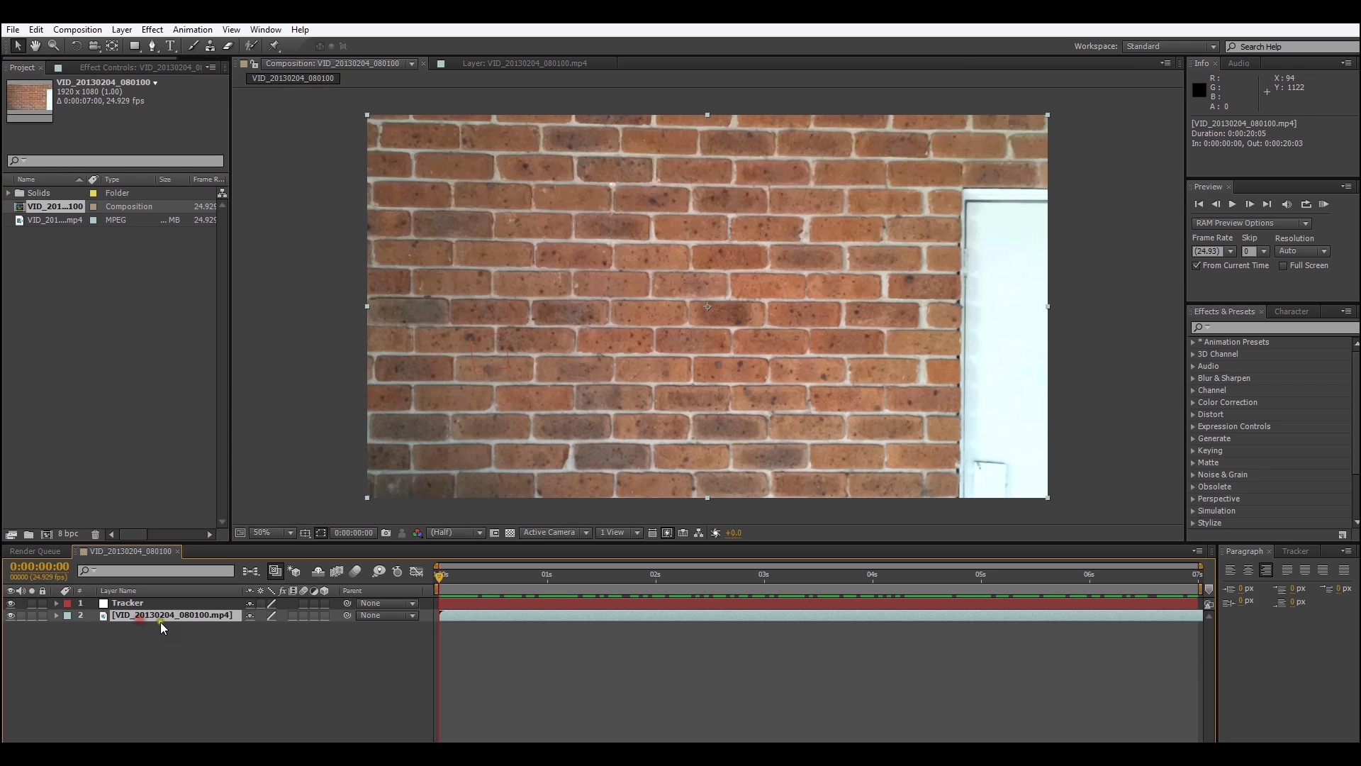
click(122, 29)
mouse_move(135, 44)
click(319, 46)
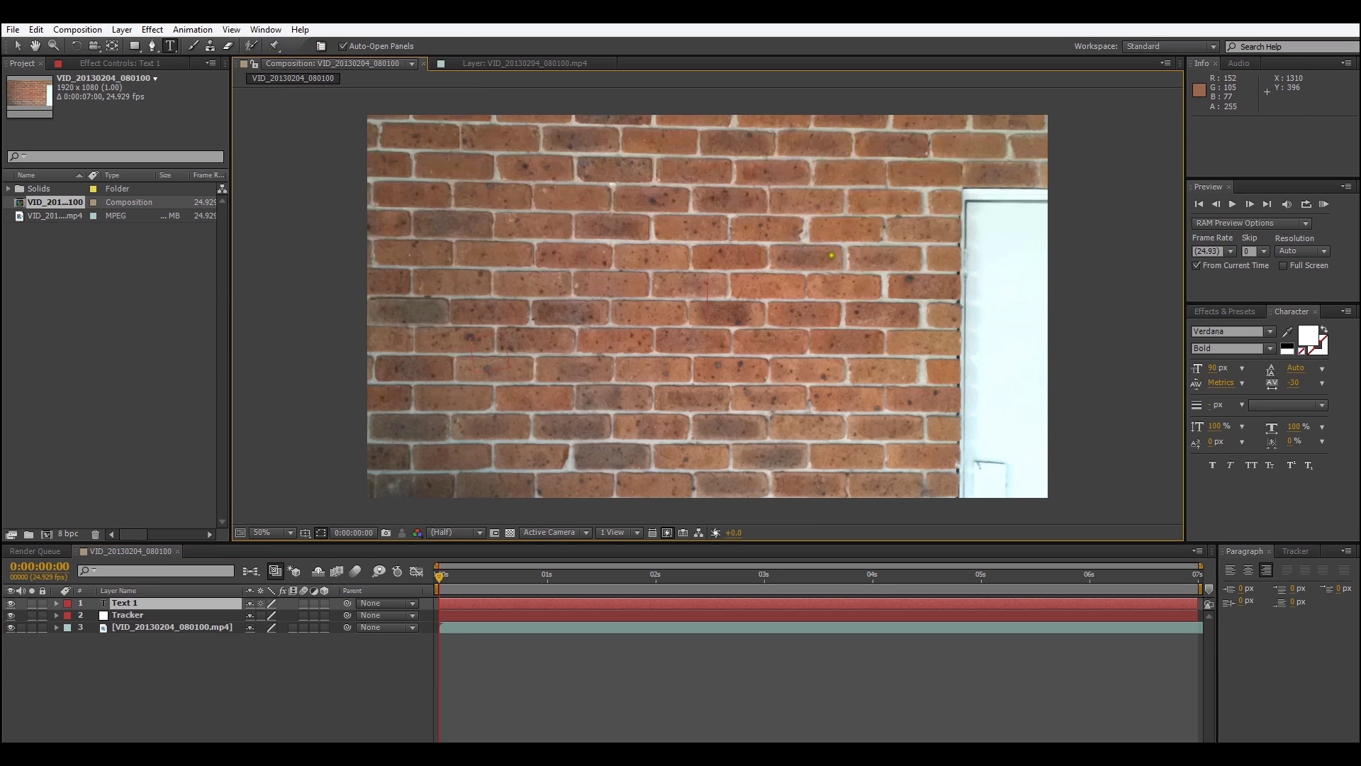
text(Mini Tu)
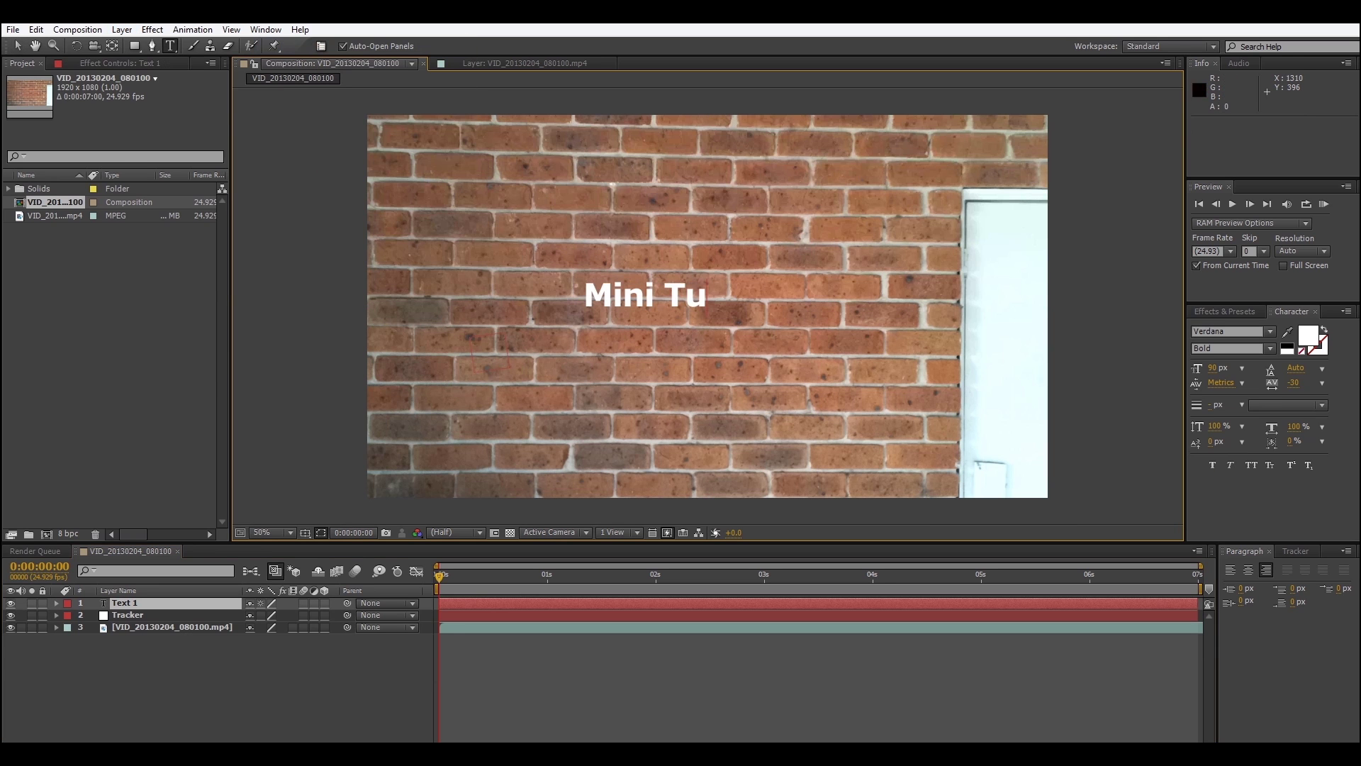
text(t Monday EP)
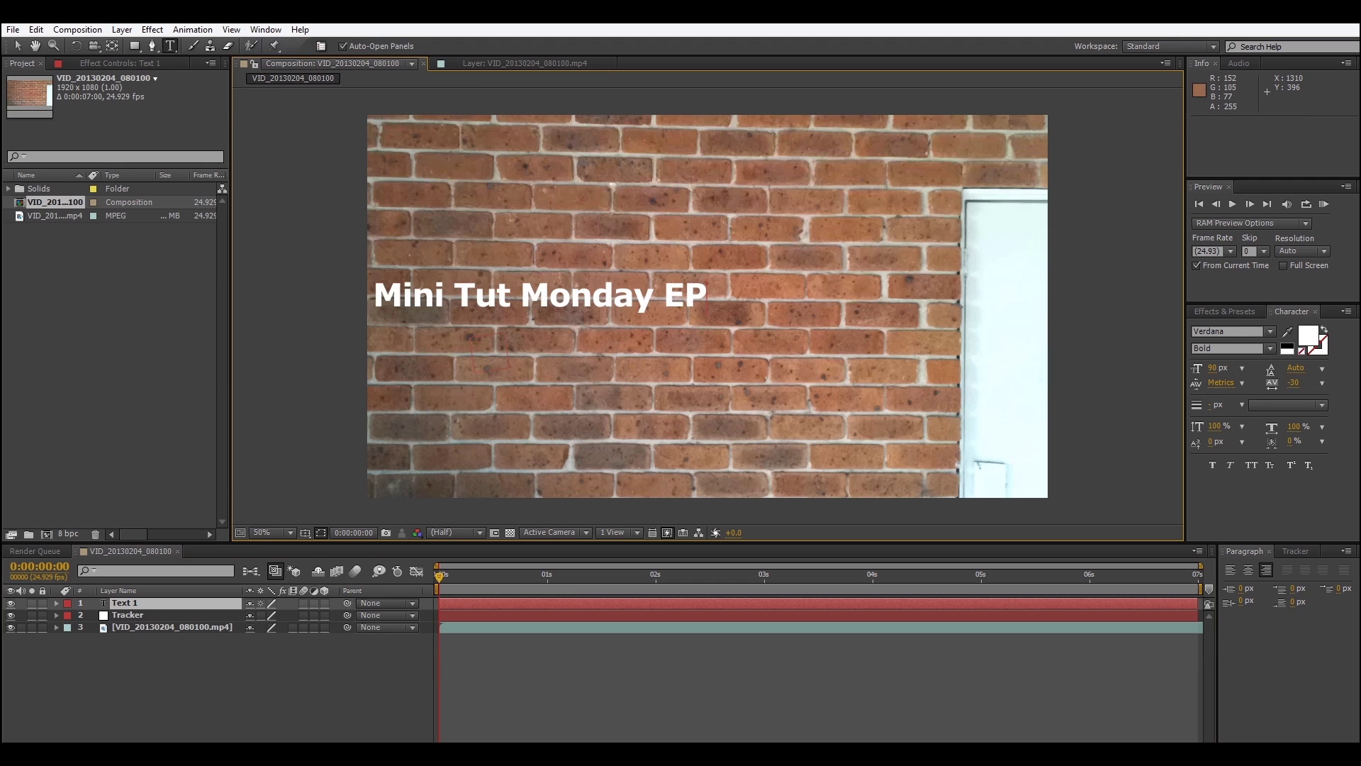
text( 9)
- Move the title text up onto the top brick rows, to about position 1100, 144
click(17, 45)
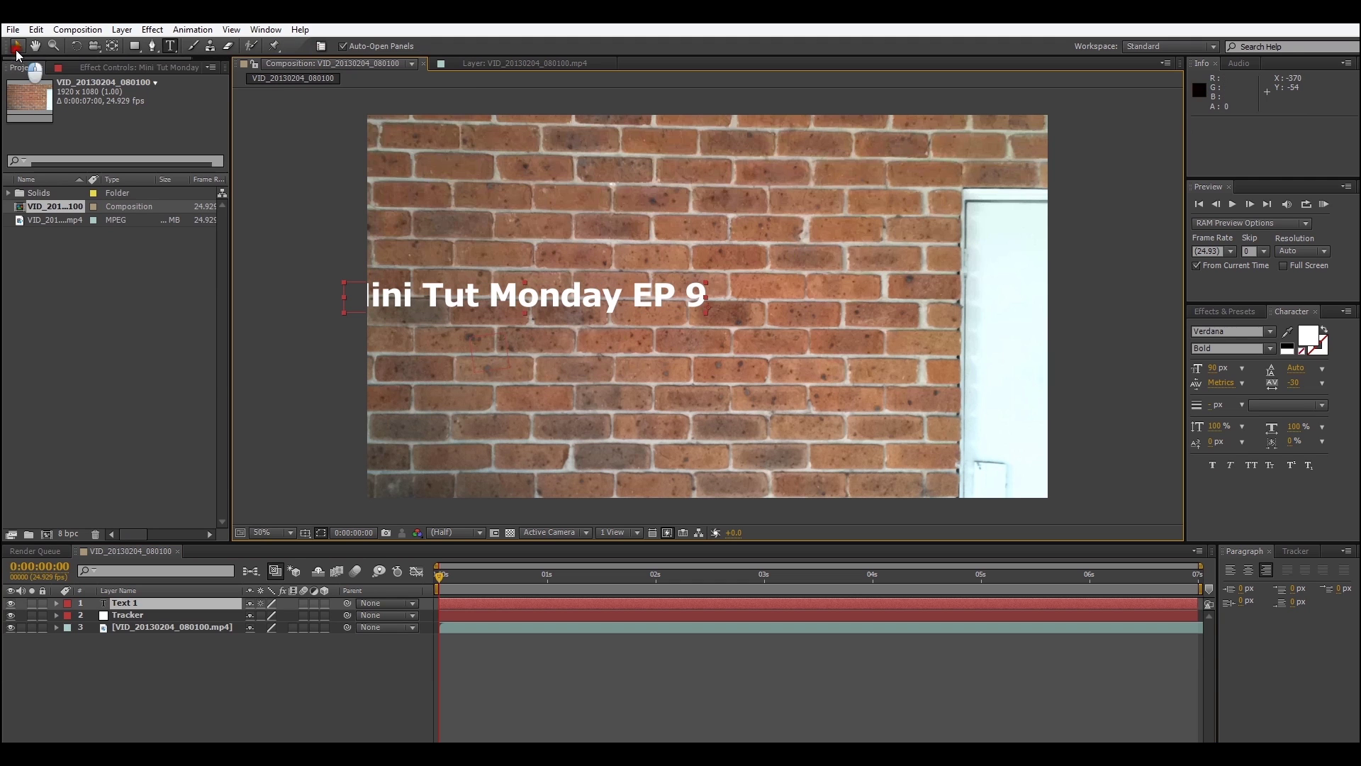
drag(434, 300, 481, 162)
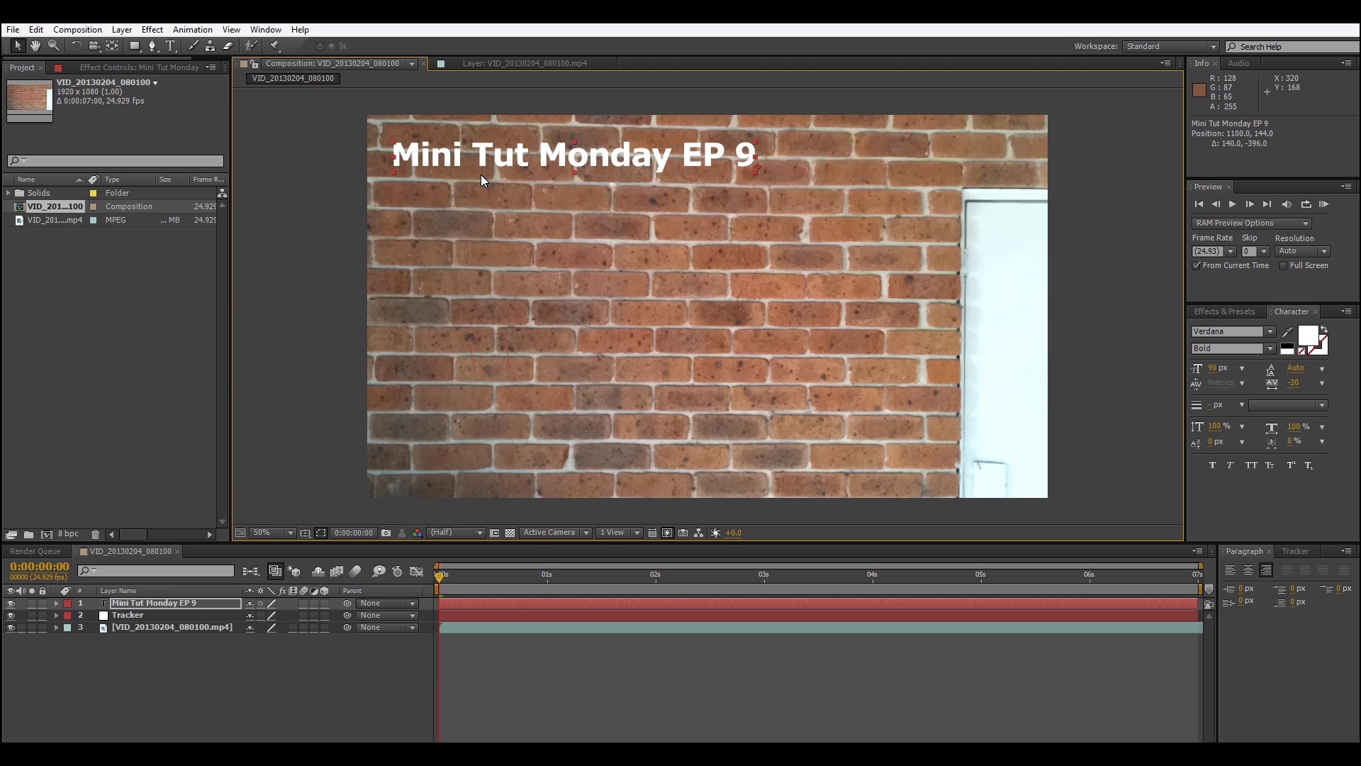
click(196, 641)
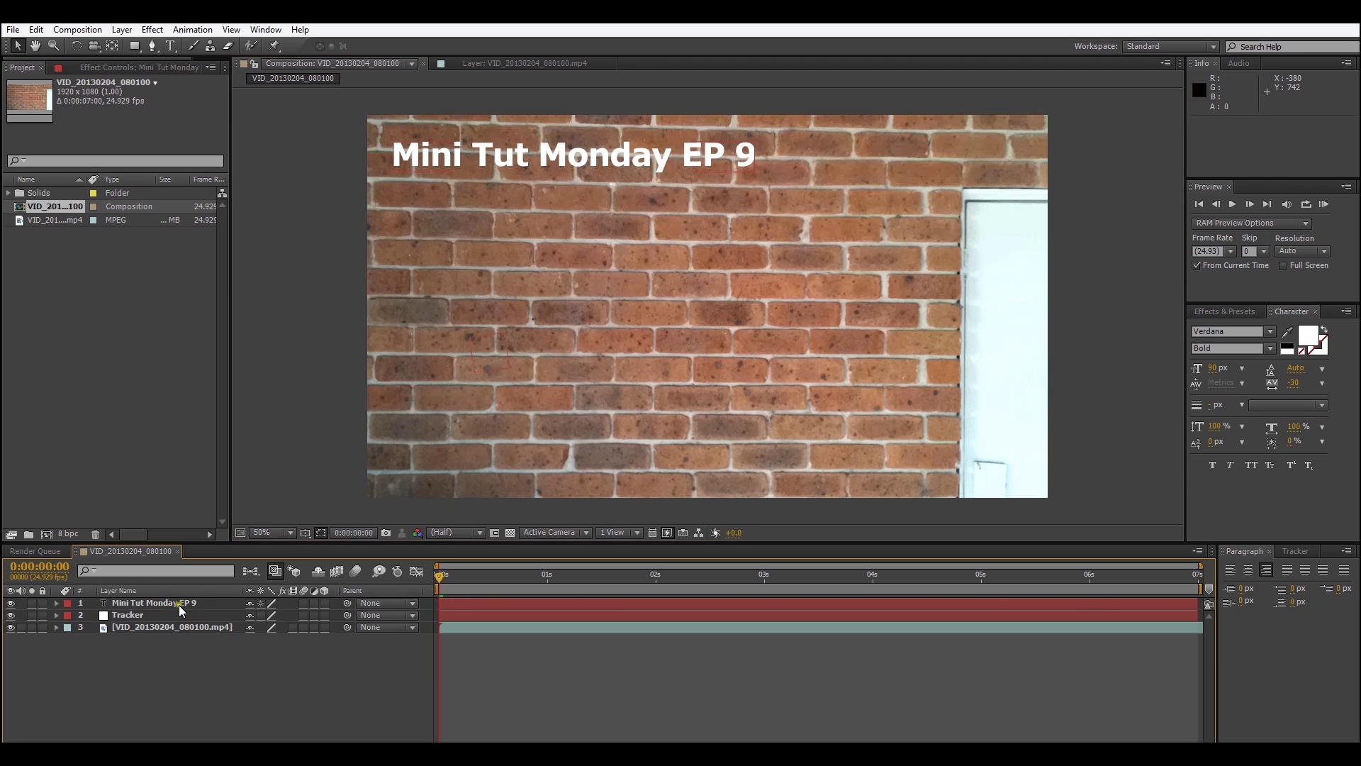
- Parent the Mini Tut Monday EP 9 layer to the Tracker null and RAM preview the composition from its first frame
click(180, 605)
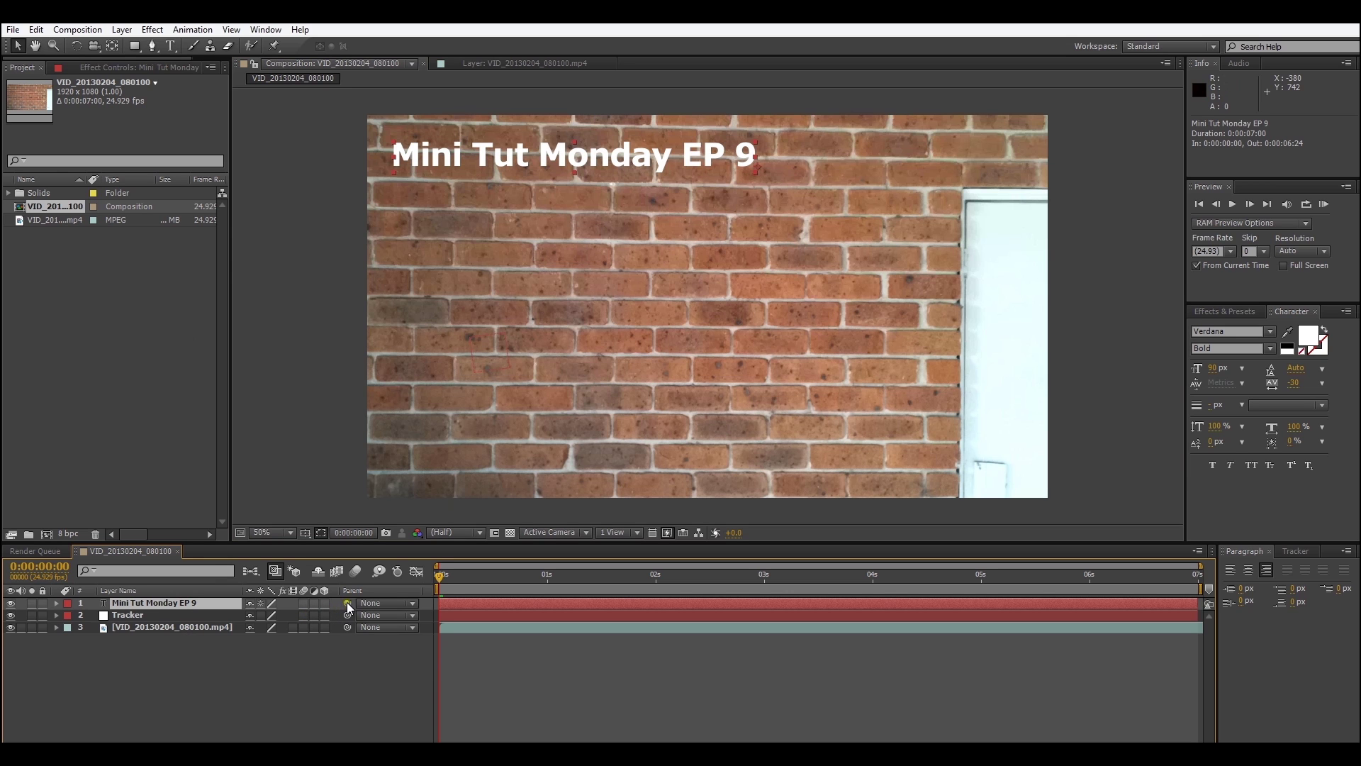
drag(348, 606, 126, 619)
mouse_move(440, 581)
mouse_down()
mouse_move(1110, 585)
mouse_move(441, 590)
mouse_up()
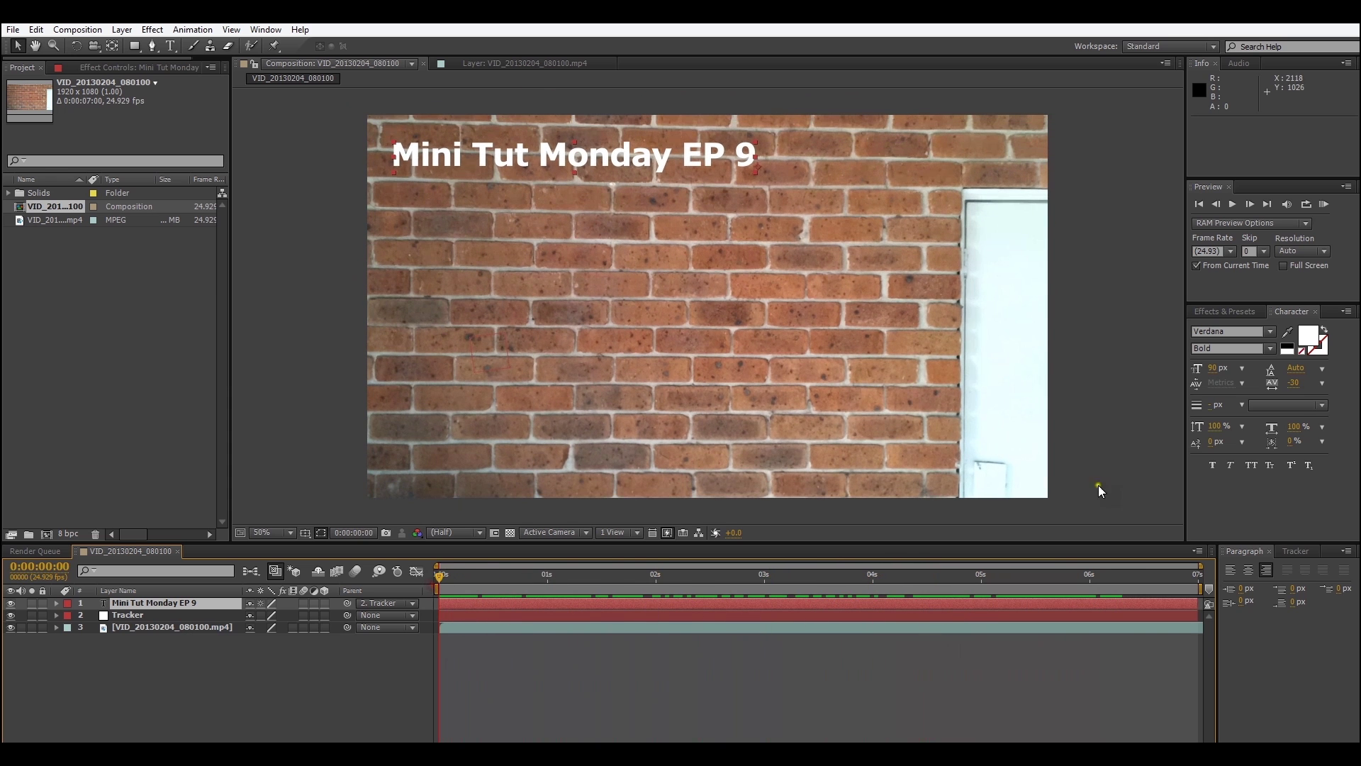
click(1324, 205)
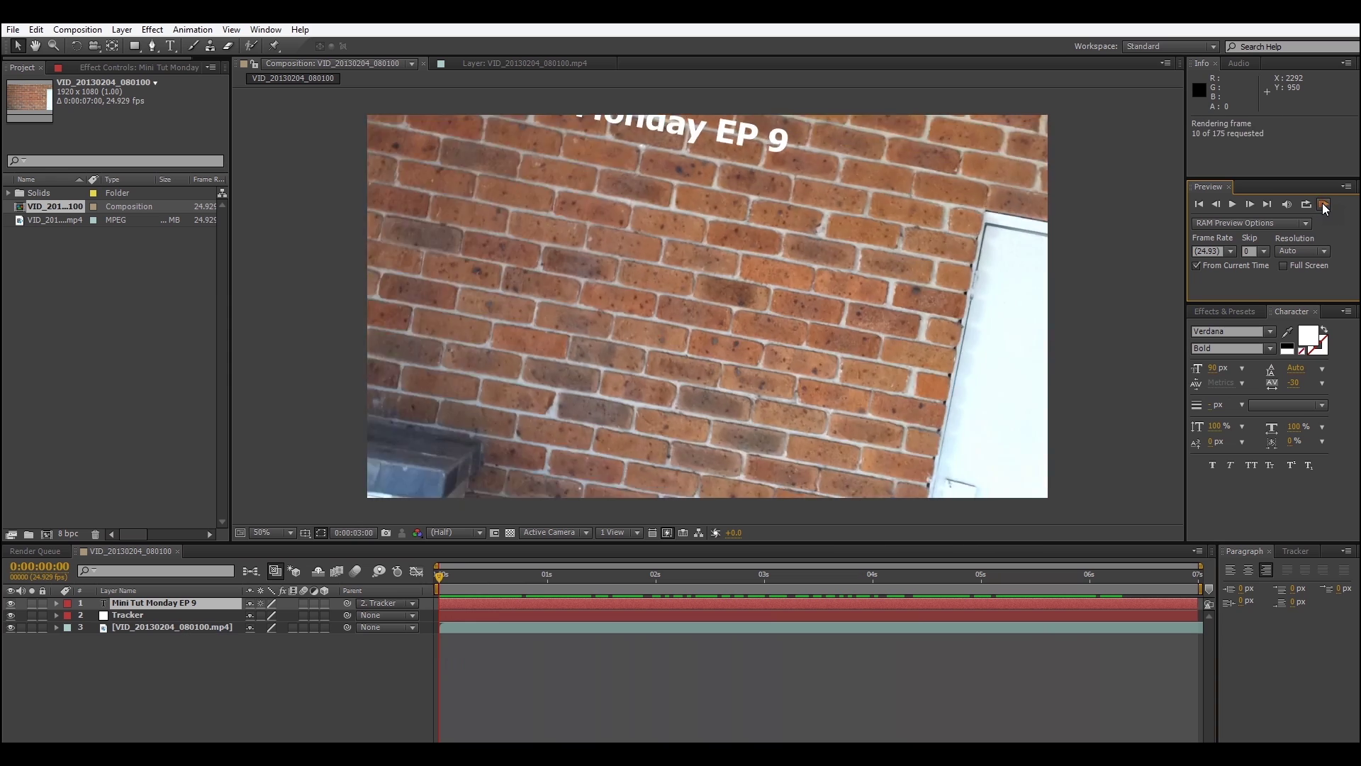